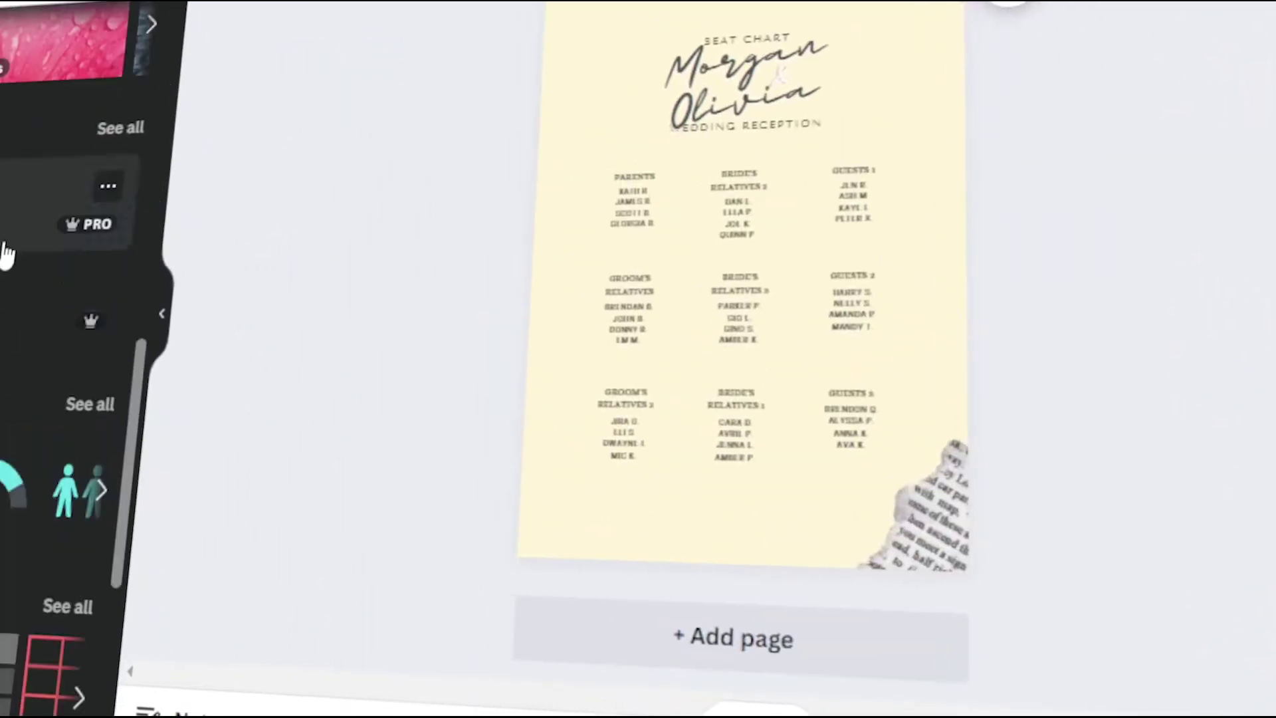
scroll(100, 257, "down", 10)
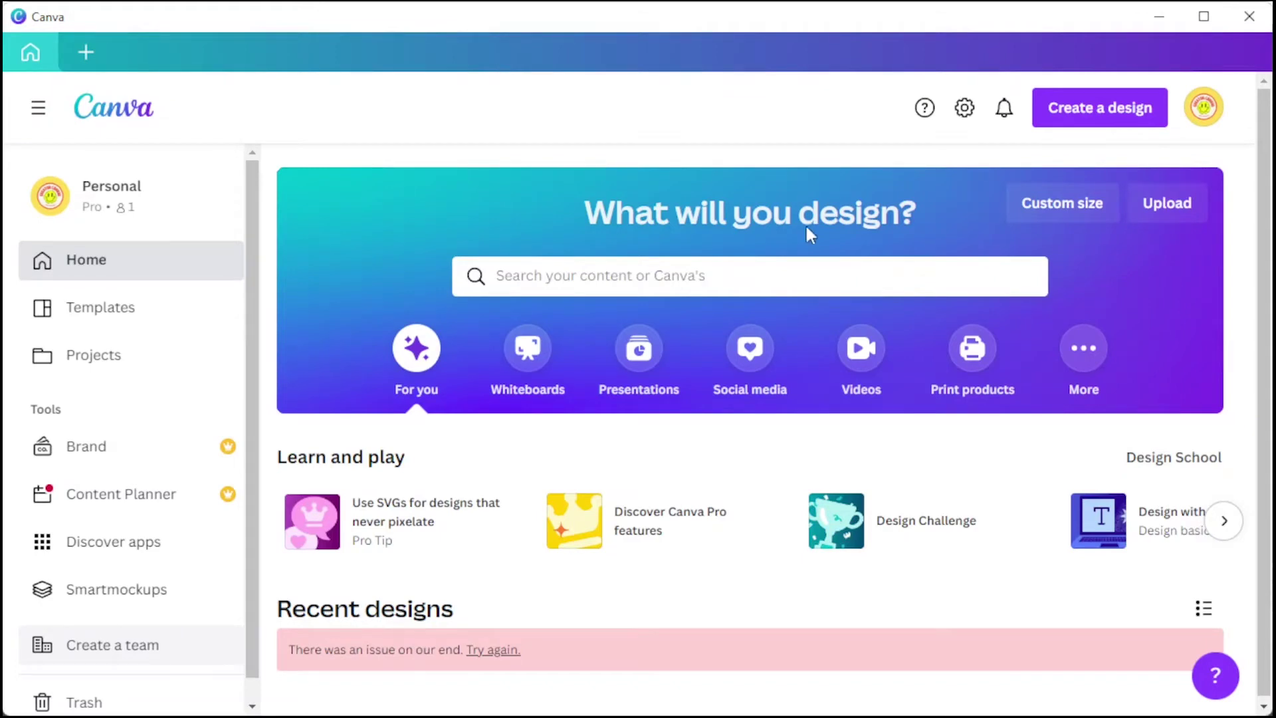
Step: Search templates for 'seating chart' and narrow the results to the Modern style
left_click(796, 274)
type("seating chart")
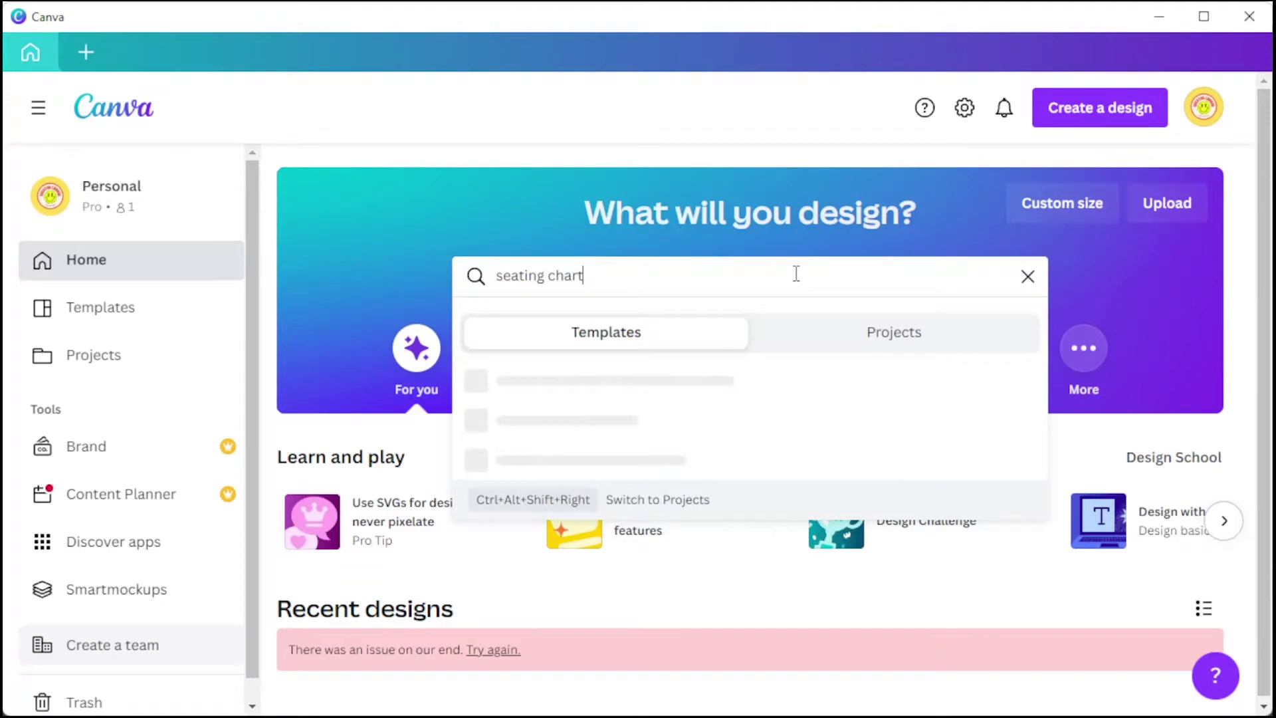
key("Return")
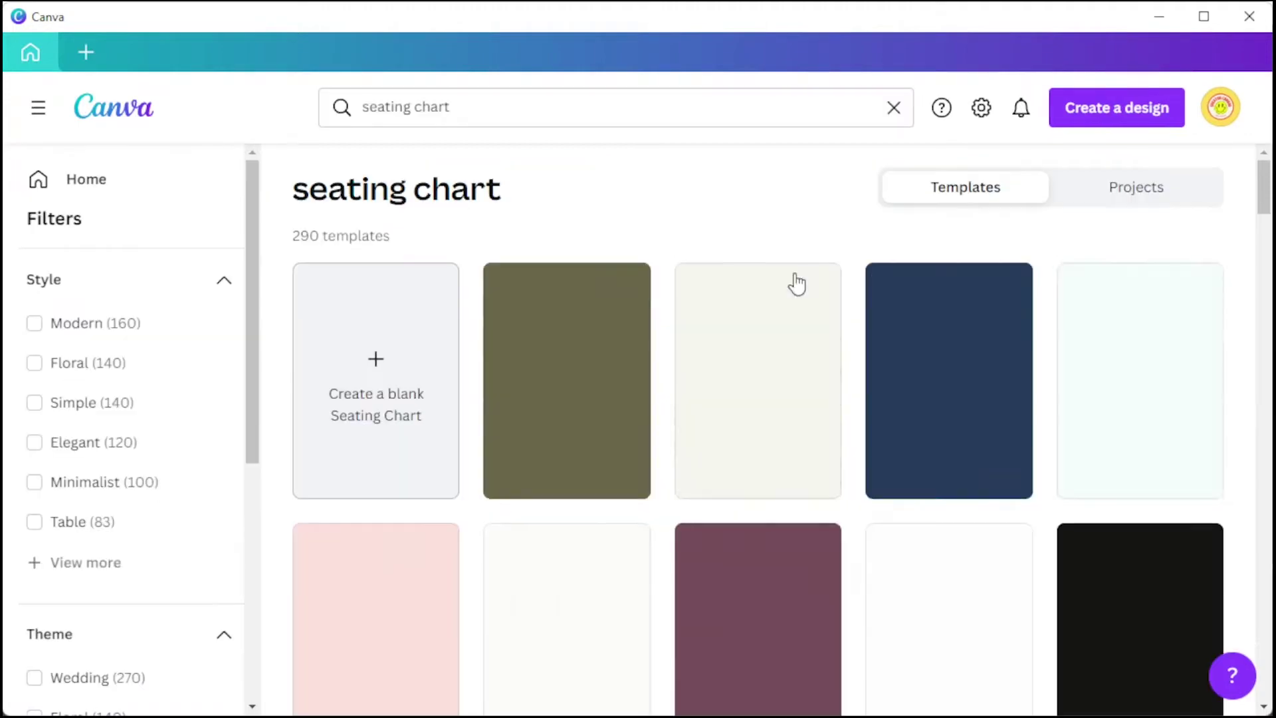
scroll(818, 289, "down", 2)
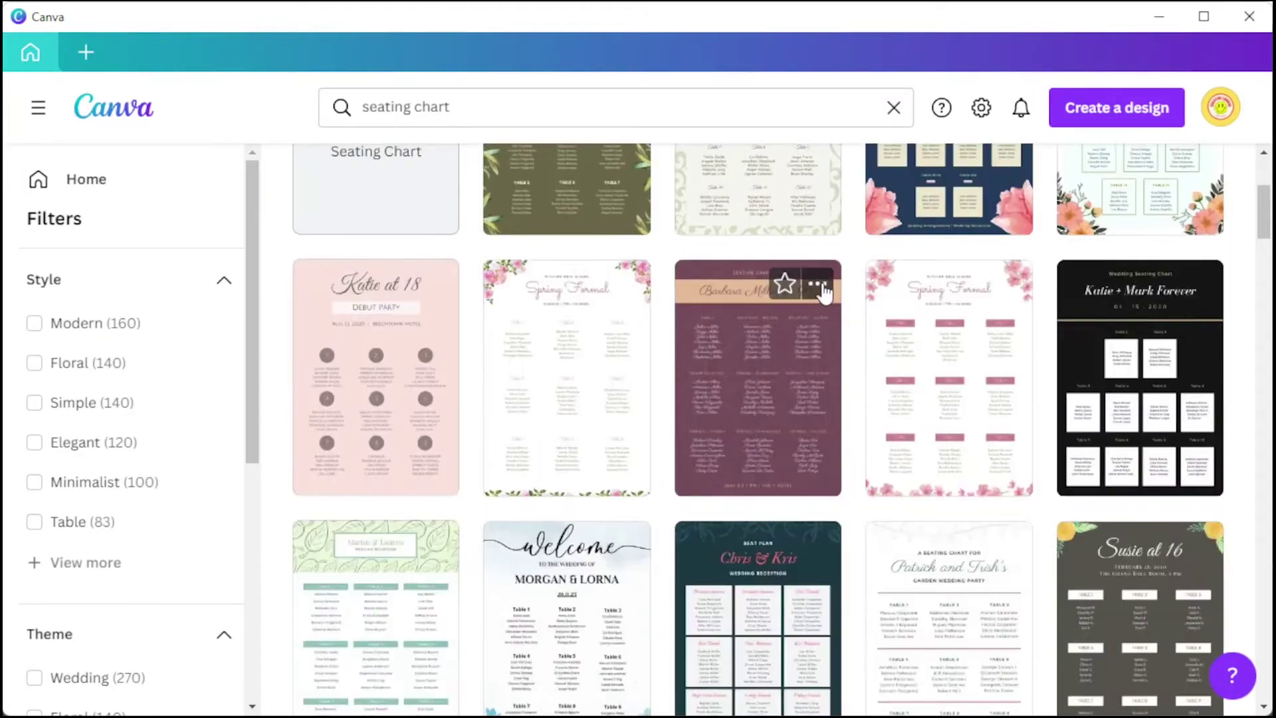
scroll(818, 289, "down", 1)
scroll(819, 290, "down", 1)
scroll(824, 290, "down", 2)
scroll(824, 290, "down", 1)
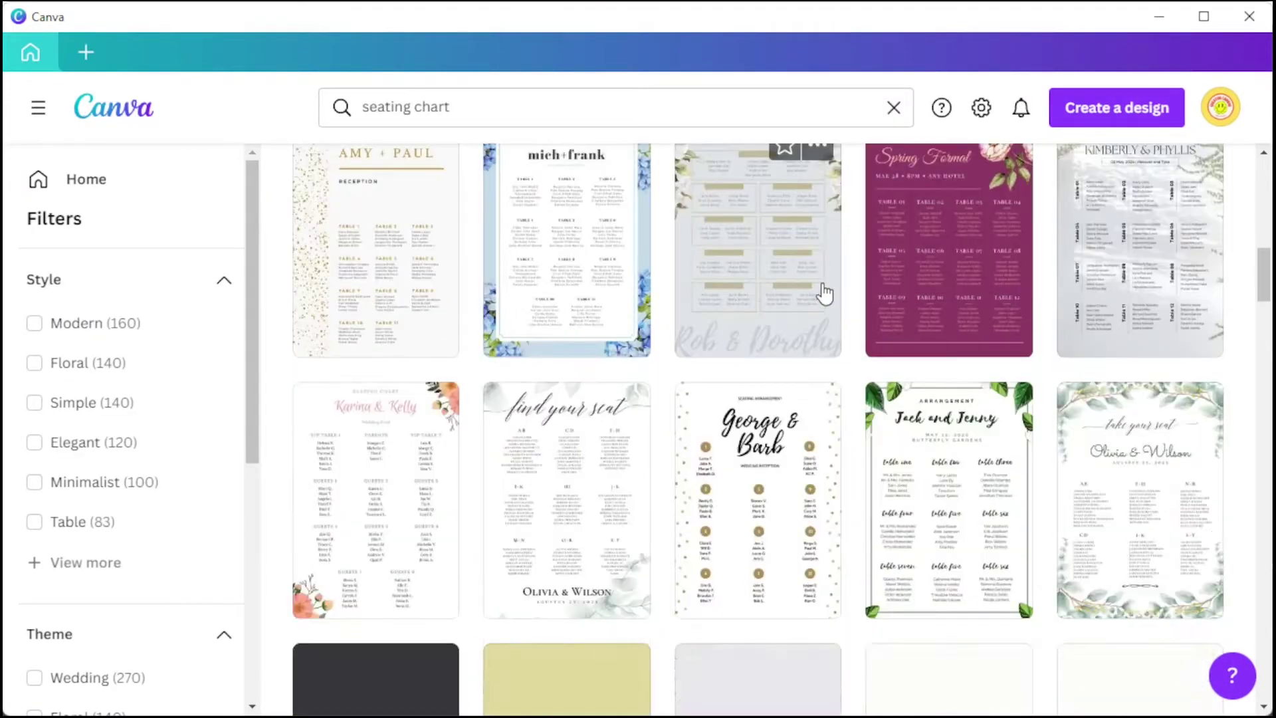
scroll(824, 290, "down", 1)
scroll(823, 289, "down", 1)
scroll(823, 291, "down", 2)
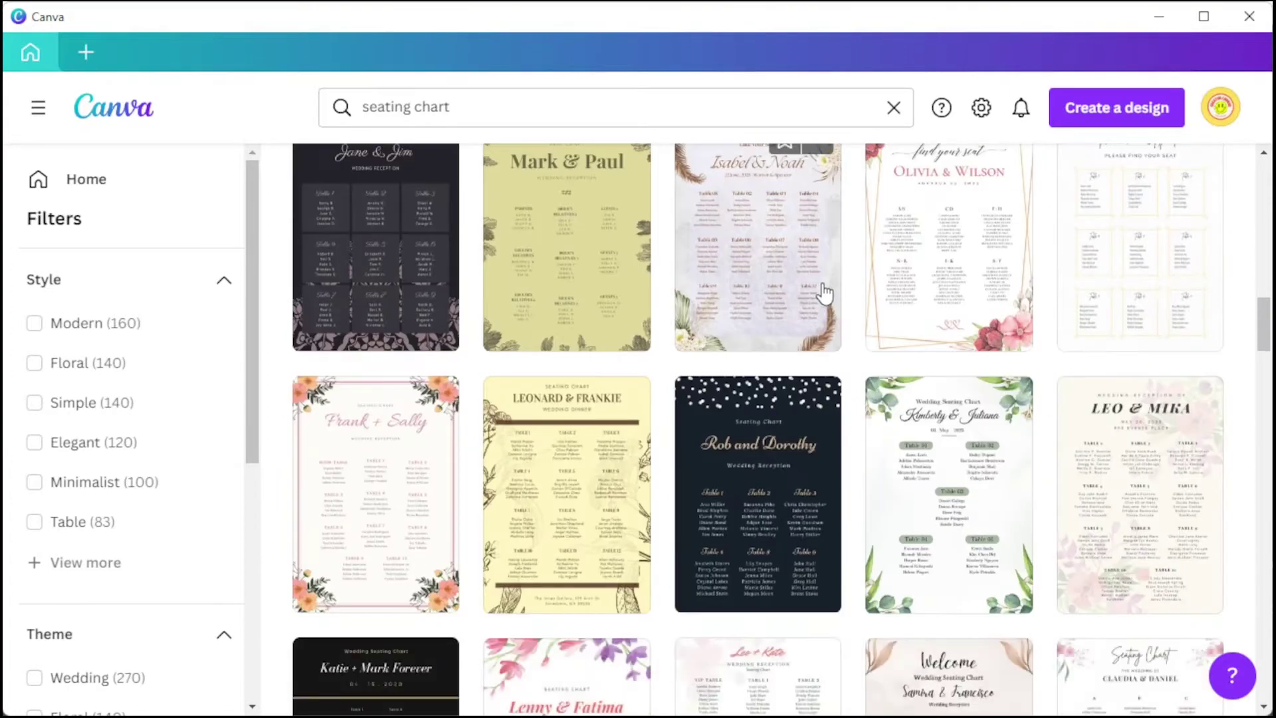
scroll(824, 290, "up", 5)
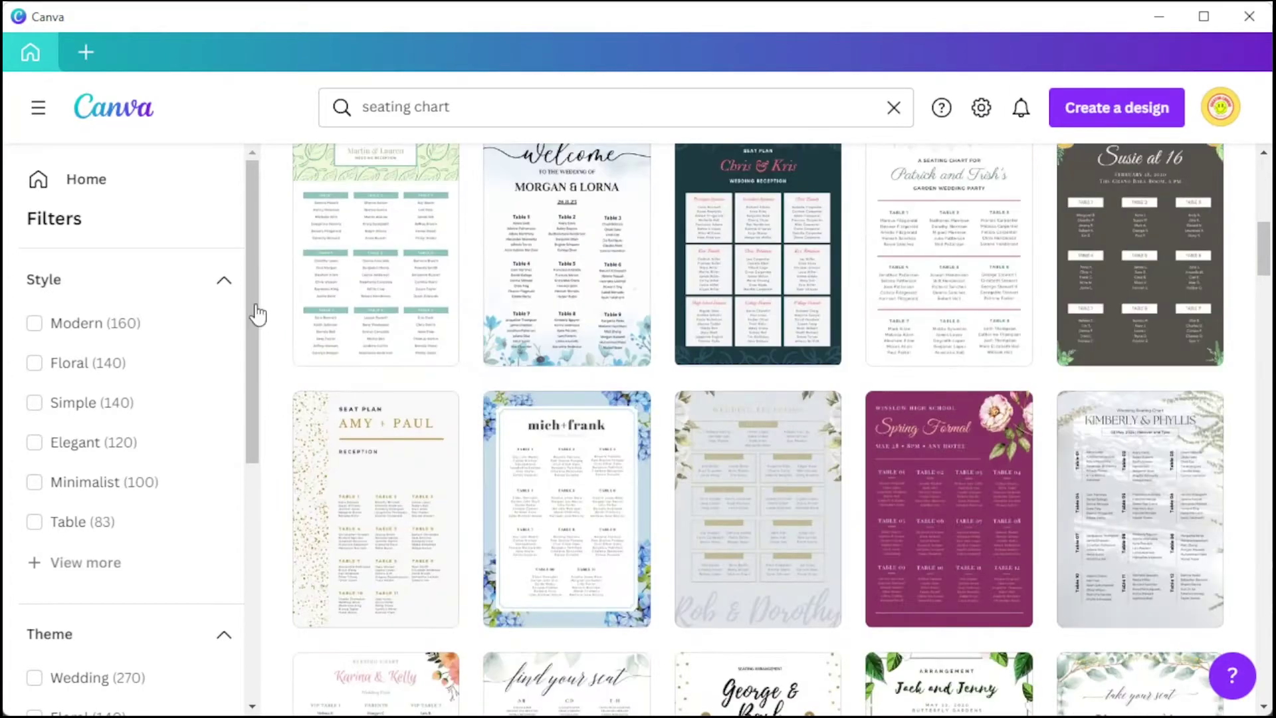
left_click(138, 330)
scroll(137, 328, "down", 1)
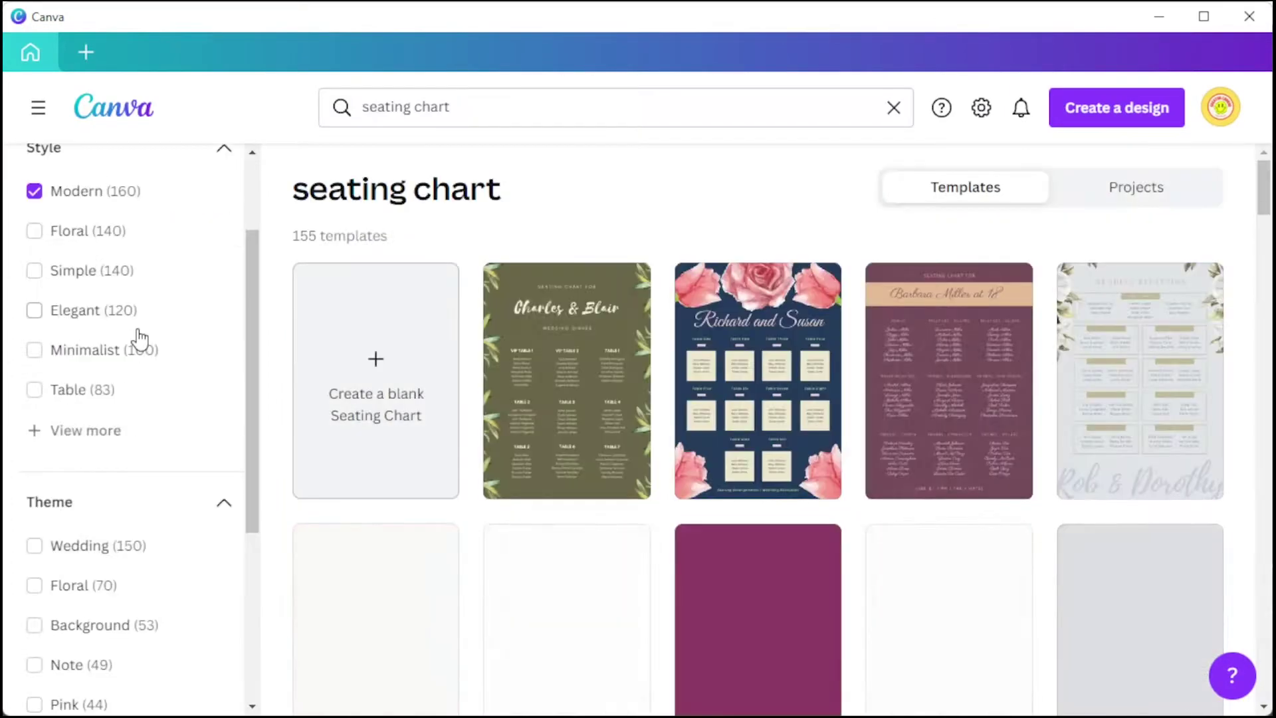
scroll(138, 334, "down", 3)
scroll(150, 399, "down", 1)
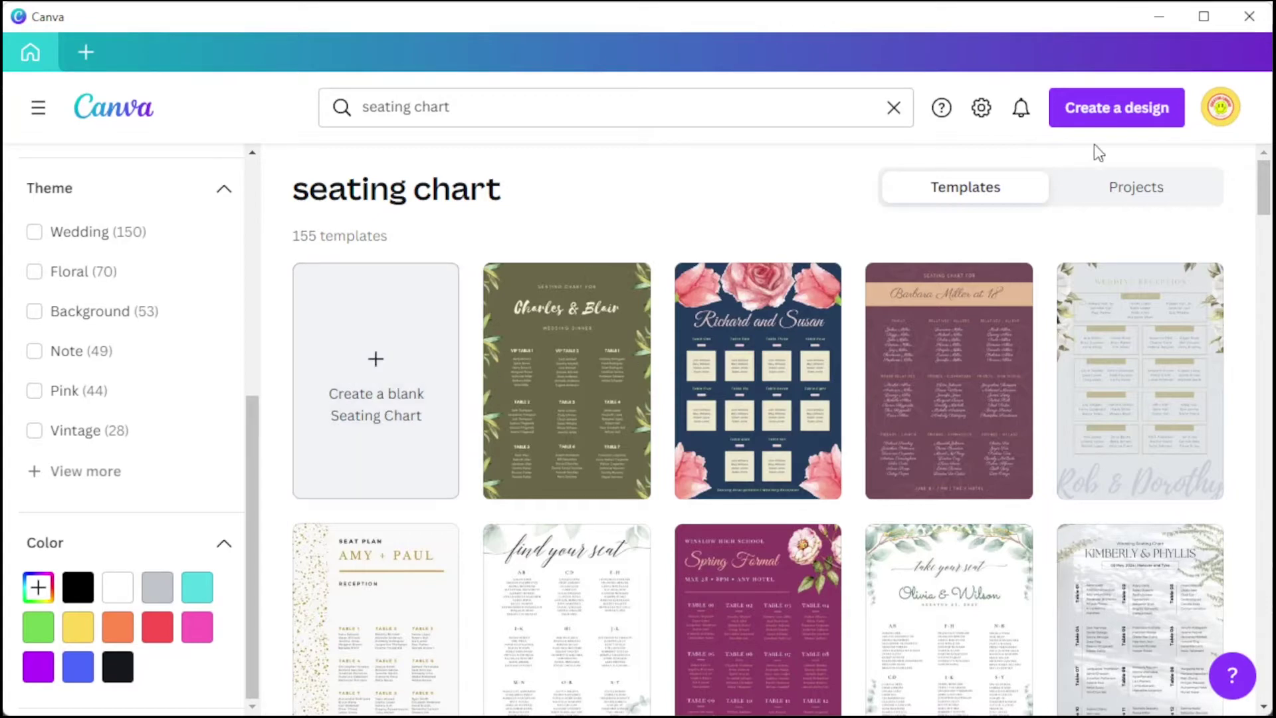
left_click(1103, 119)
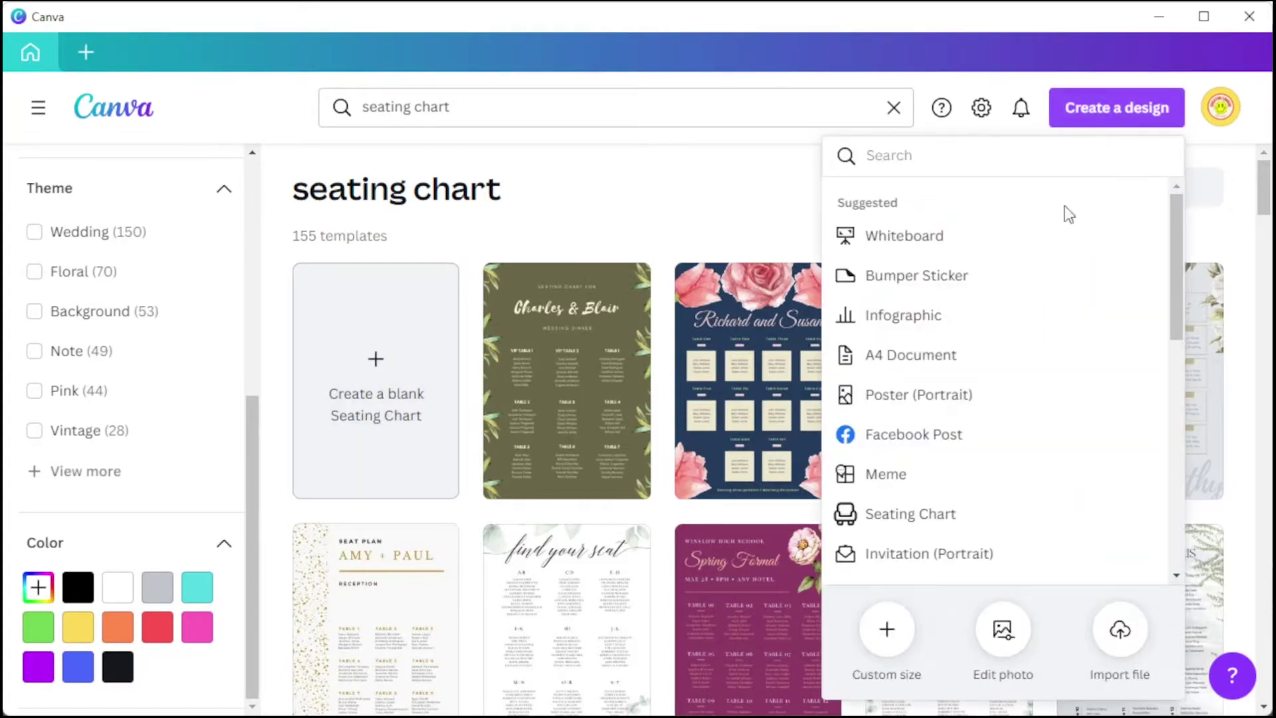
left_click(884, 638)
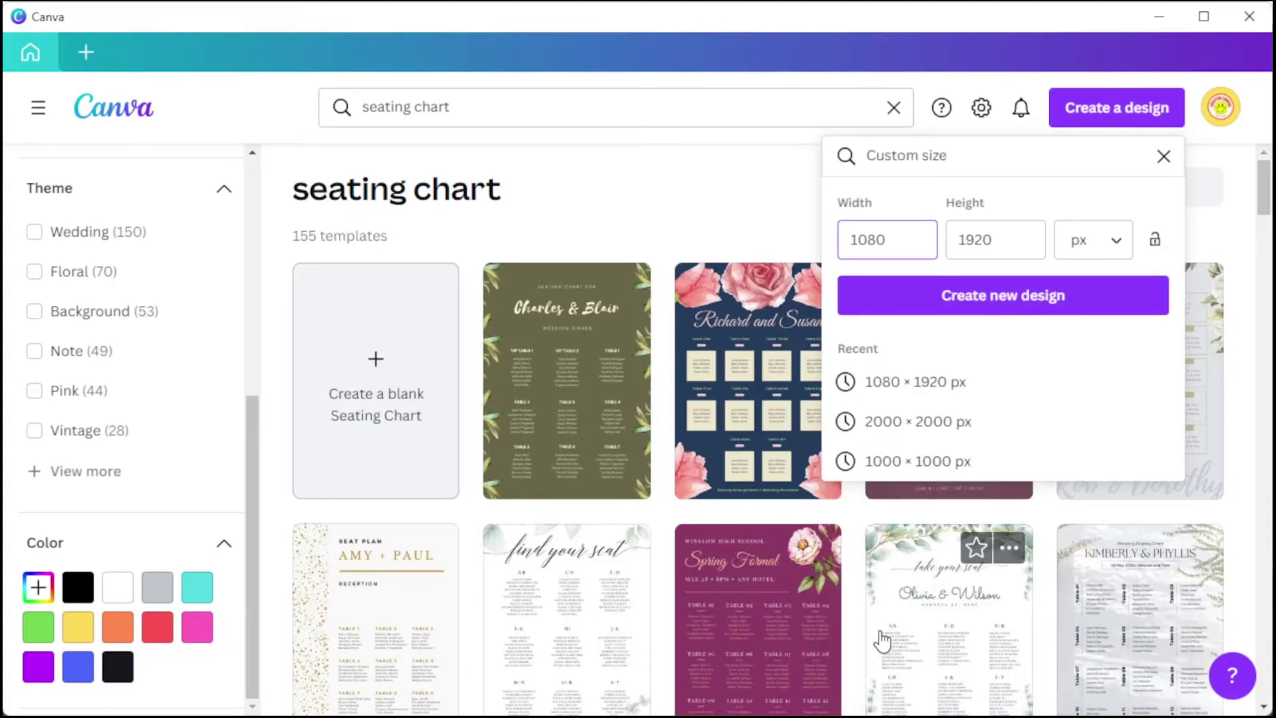
left_click(752, 218)
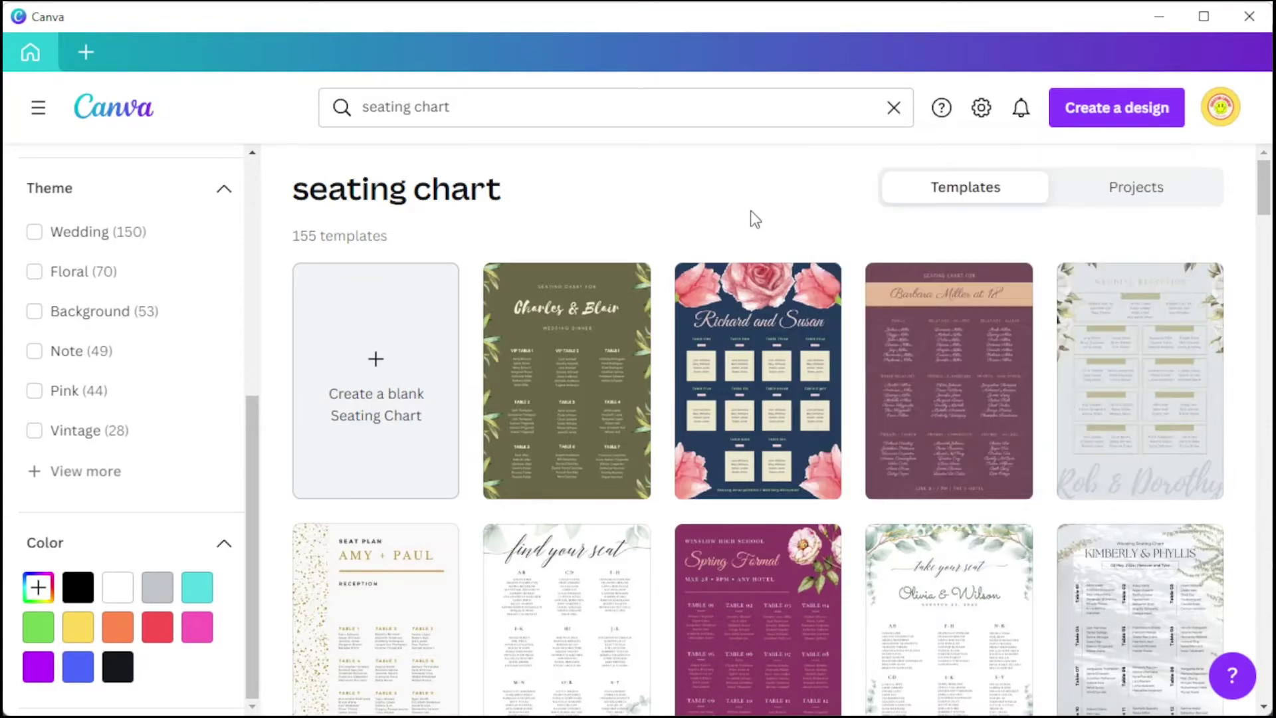
scroll(752, 218, "down", 2)
scroll(729, 237, "down", 3)
scroll(728, 236, "down", 3)
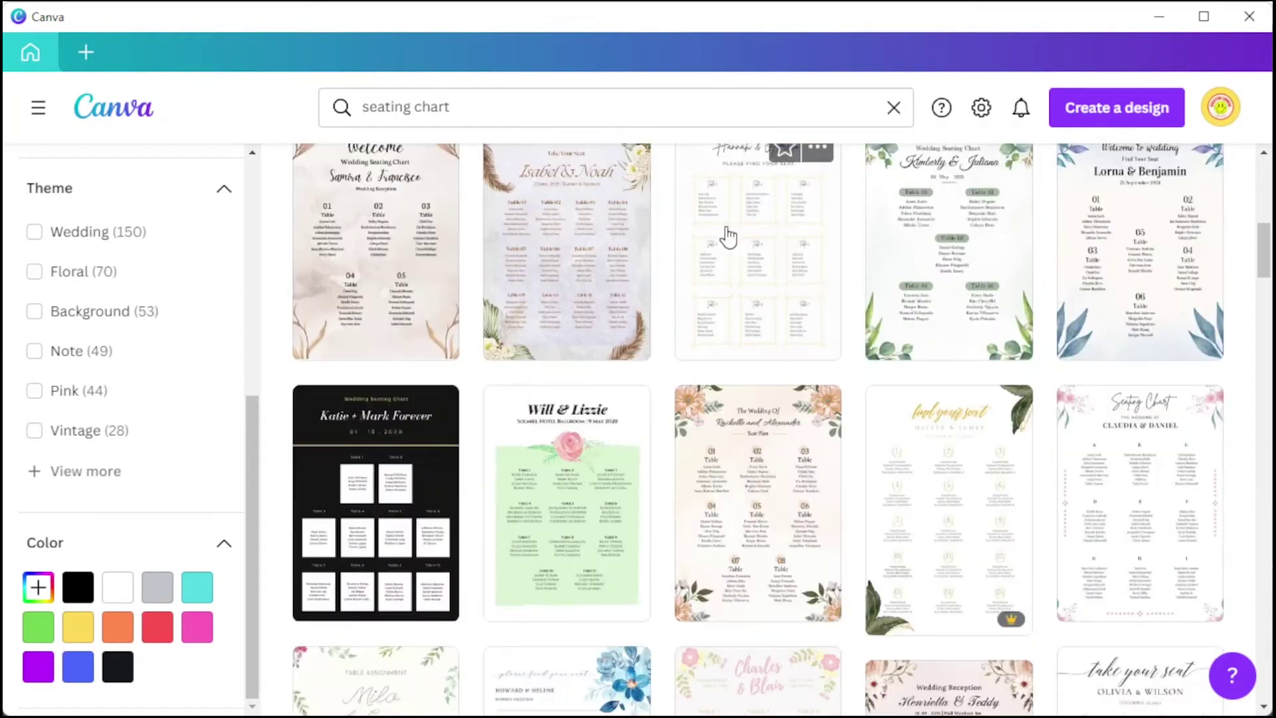
scroll(598, 280, "down", 3)
scroll(424, 315, "down", 3)
scroll(423, 314, "down", 3)
scroll(424, 313, "down", 3)
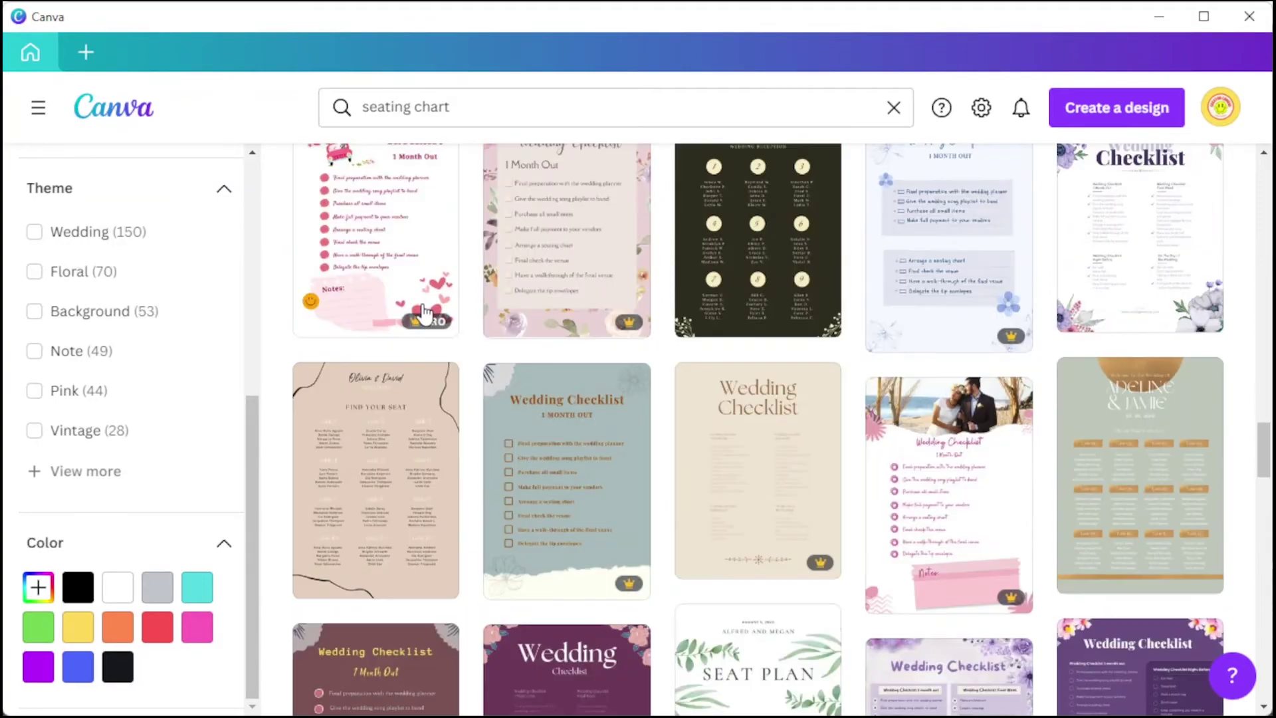
scroll(423, 314, "down", 3)
scroll(423, 314, "down", 3)
scroll(424, 314, "down", 3)
scroll(424, 314, "down", 3)
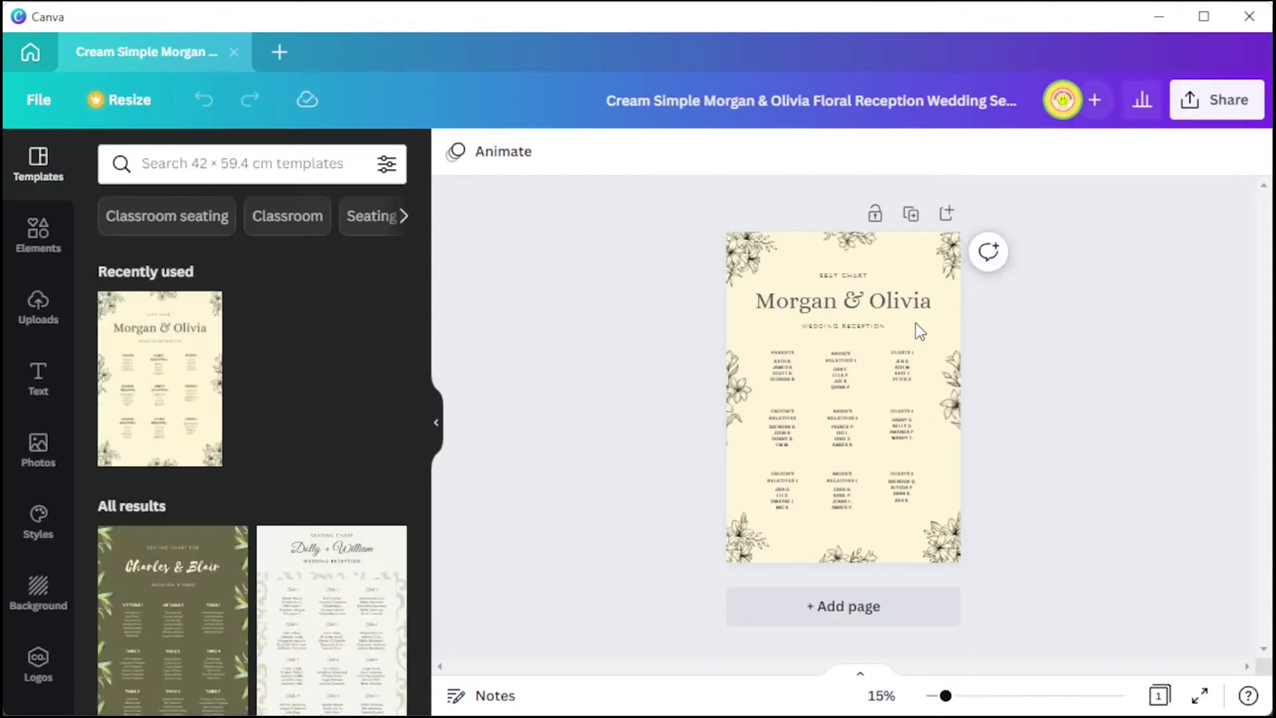
Step: Switch the Morgan & Olivia heading's font from Alice to Glacial Indifference
left_click(945, 262)
scroll(947, 279, "up", 2)
scroll(947, 279, "up", 3)
scroll(1007, 292, "up", 1)
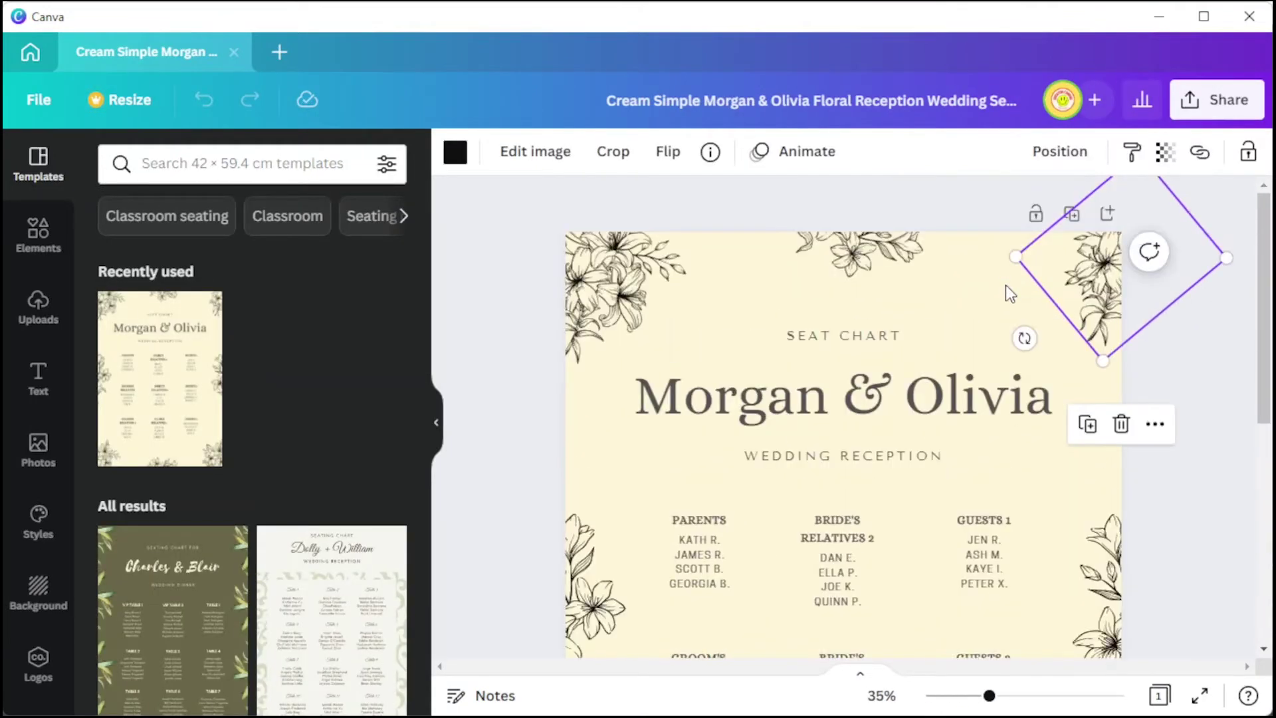
left_click(862, 418)
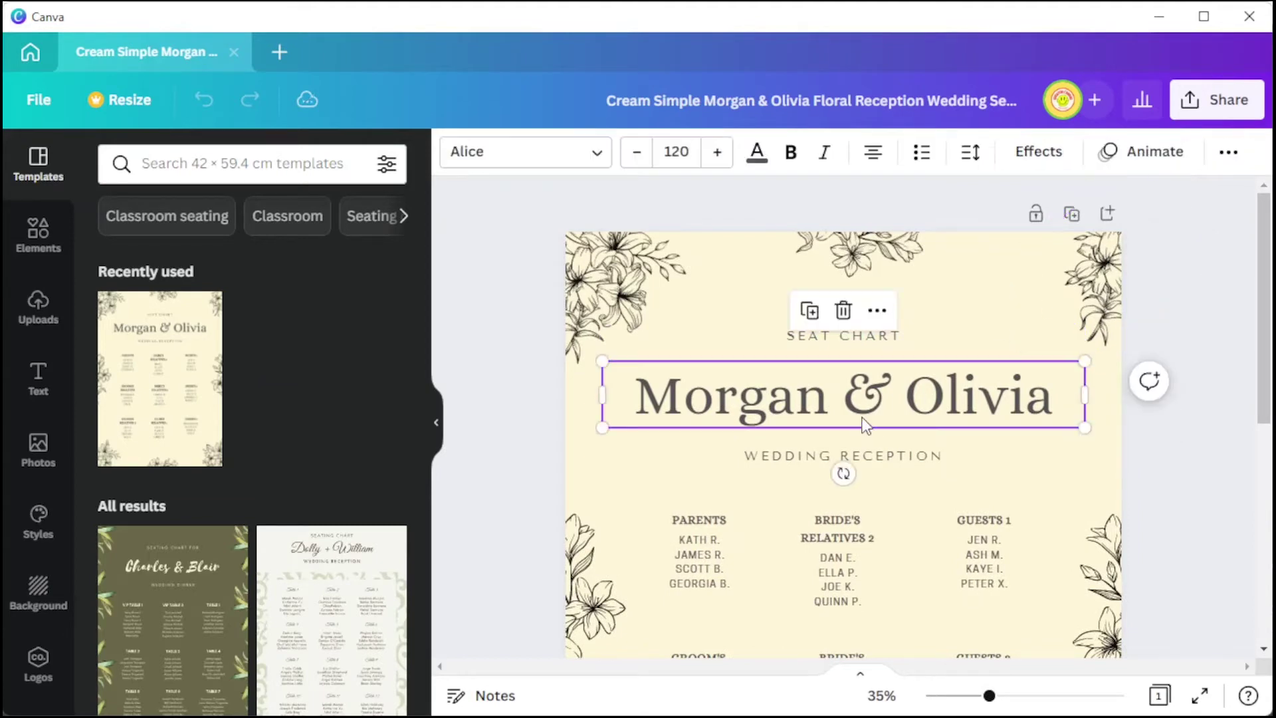
left_click_drag(646, 399, 1057, 399)
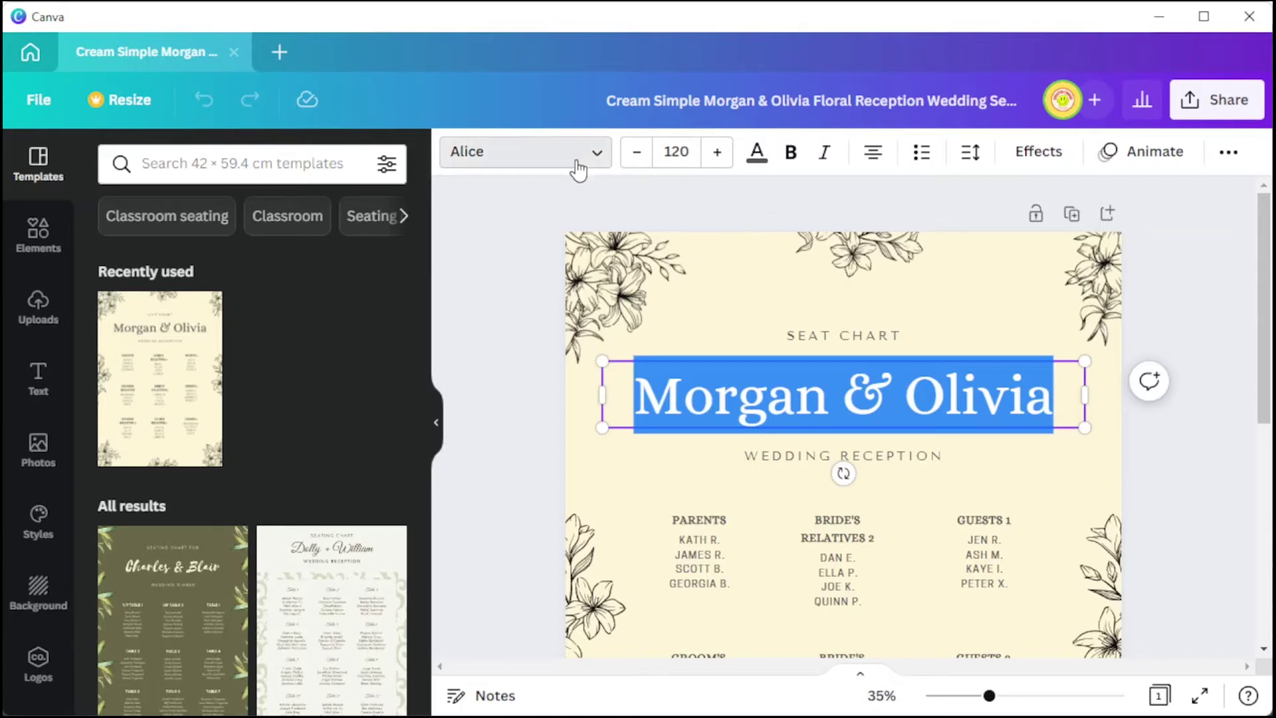
left_click(579, 162)
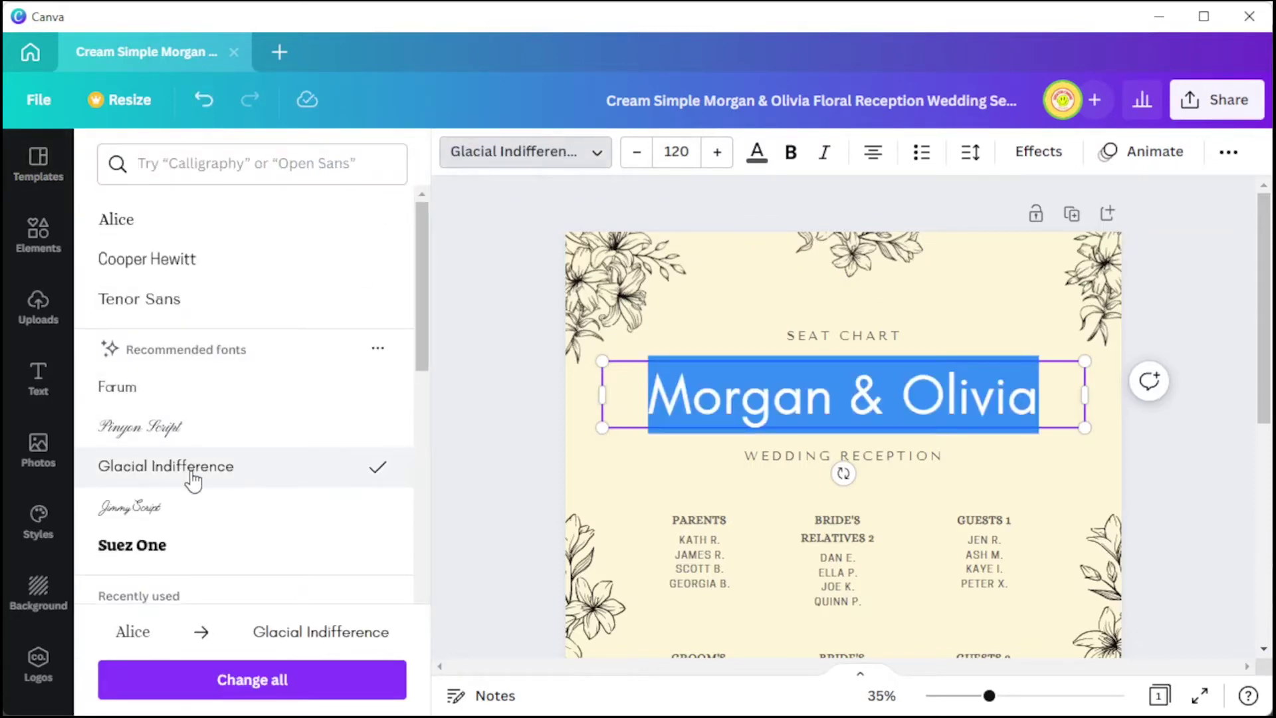
left_click(518, 430)
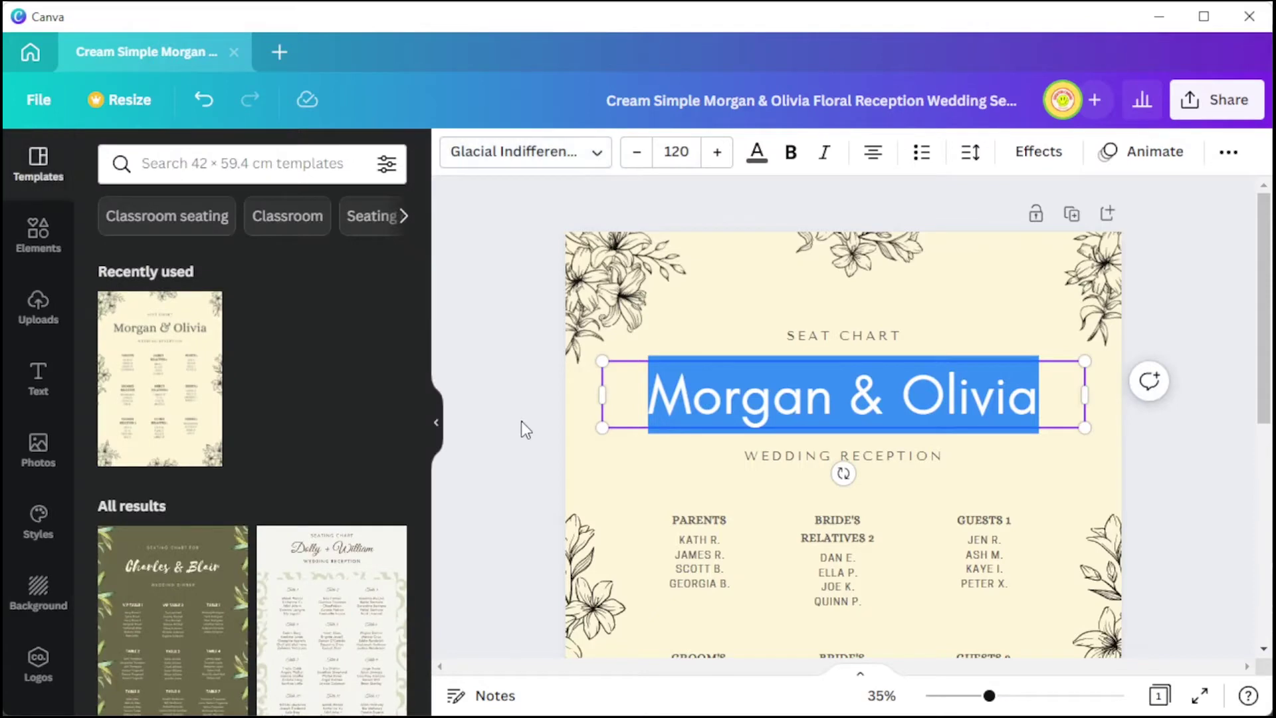
left_click(521, 421)
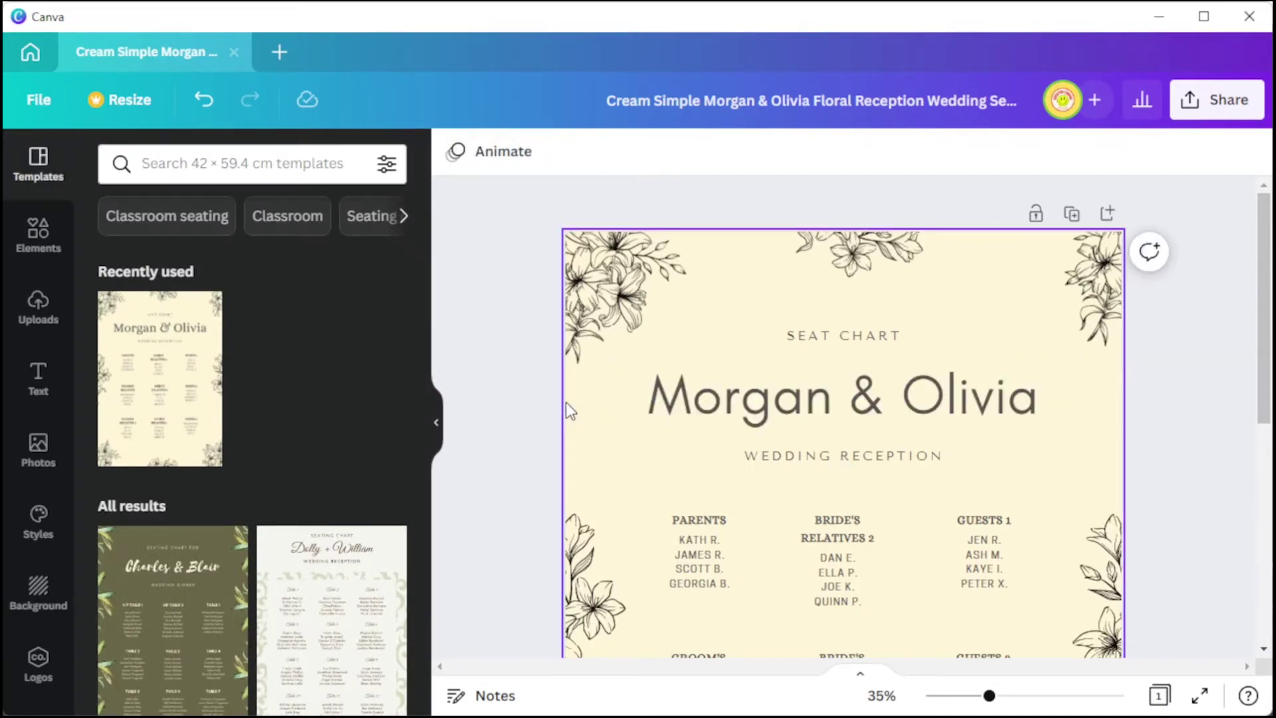
Step: Remove the word 'Fearless' from the script title text
left_click(37, 379)
scroll(229, 419, "down", 2)
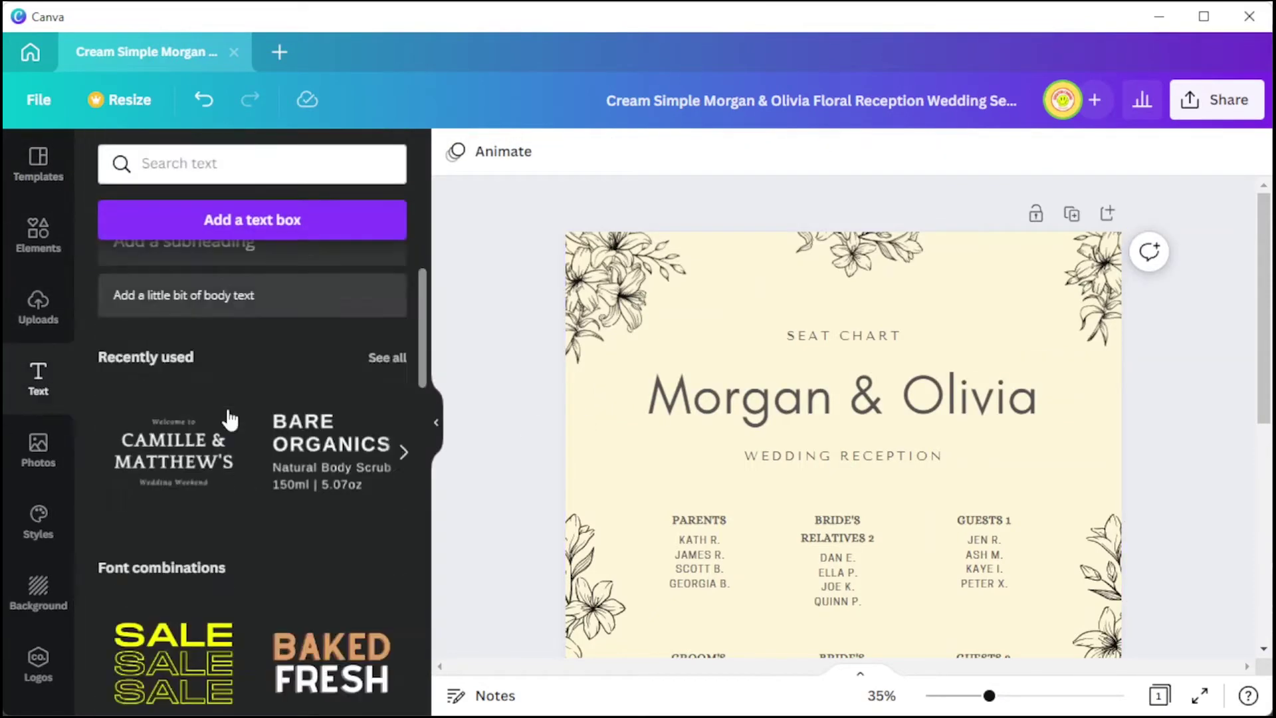
scroll(228, 421, "down", 3)
scroll(229, 420, "down", 3)
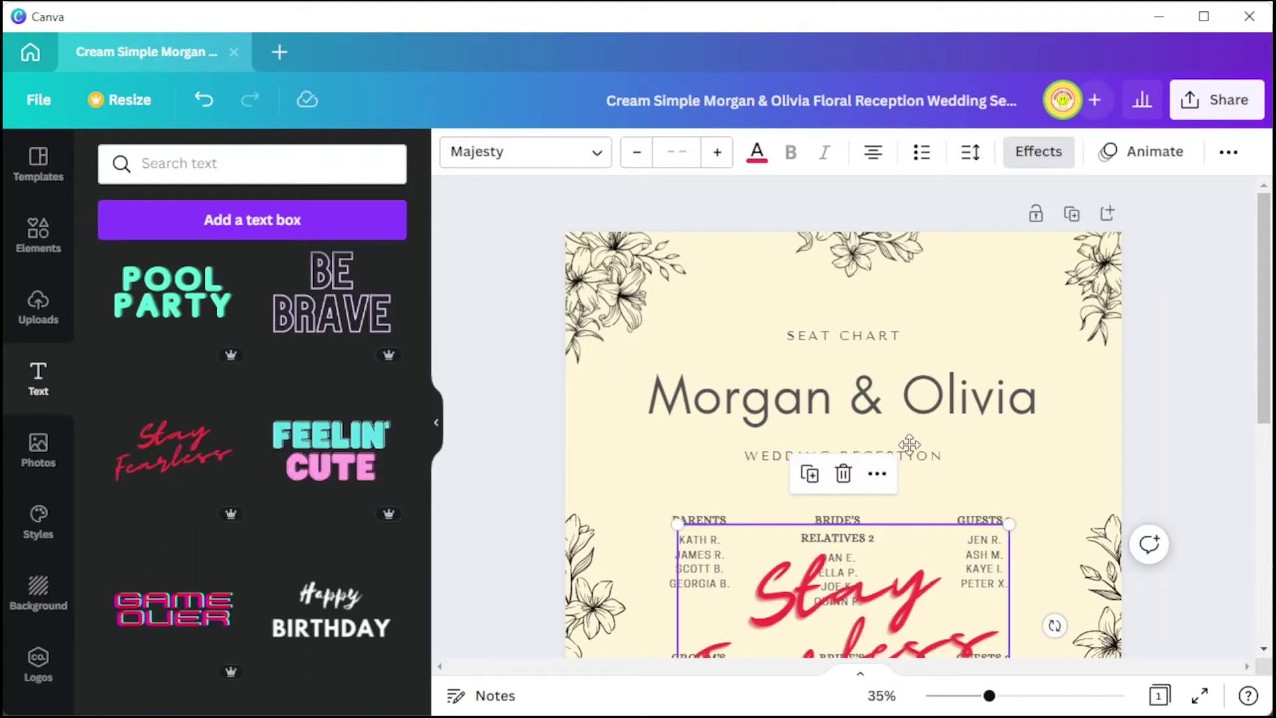
double_click(897, 351)
type("Morga")
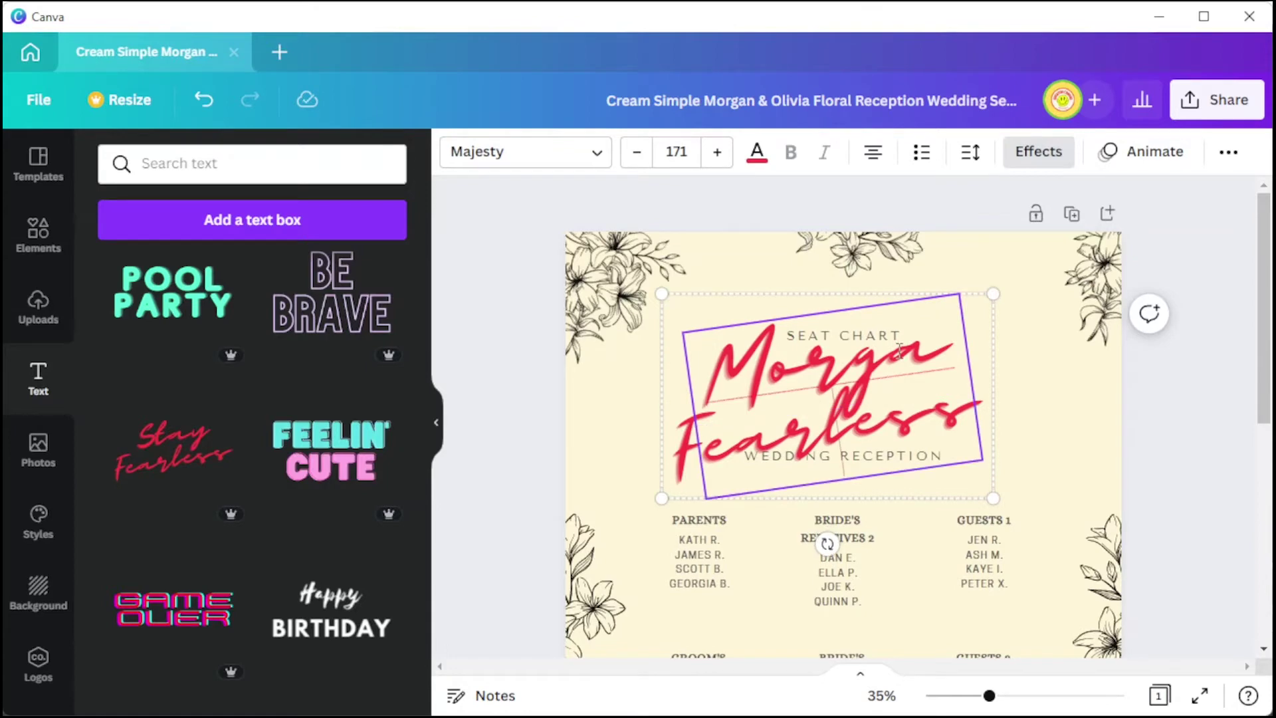
type("n")
left_click(38, 164)
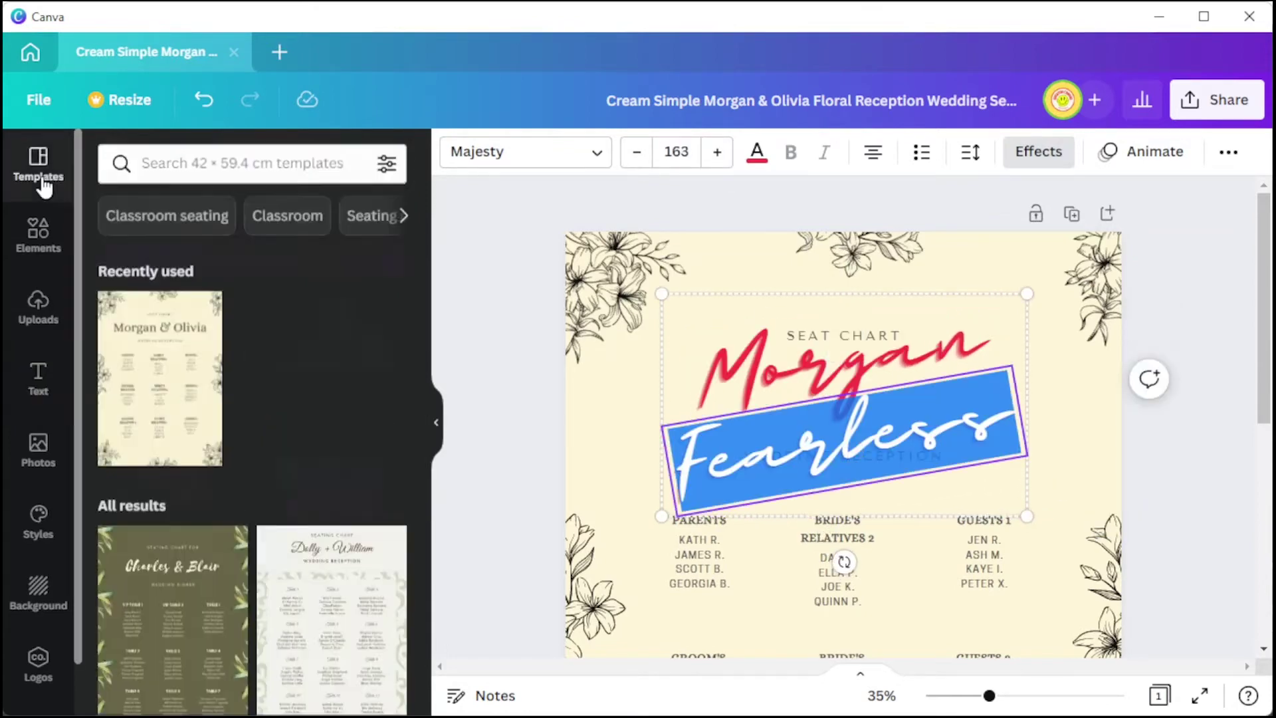
key("ctrl+z")
key("ctrl+z")
key("ctrl+z")
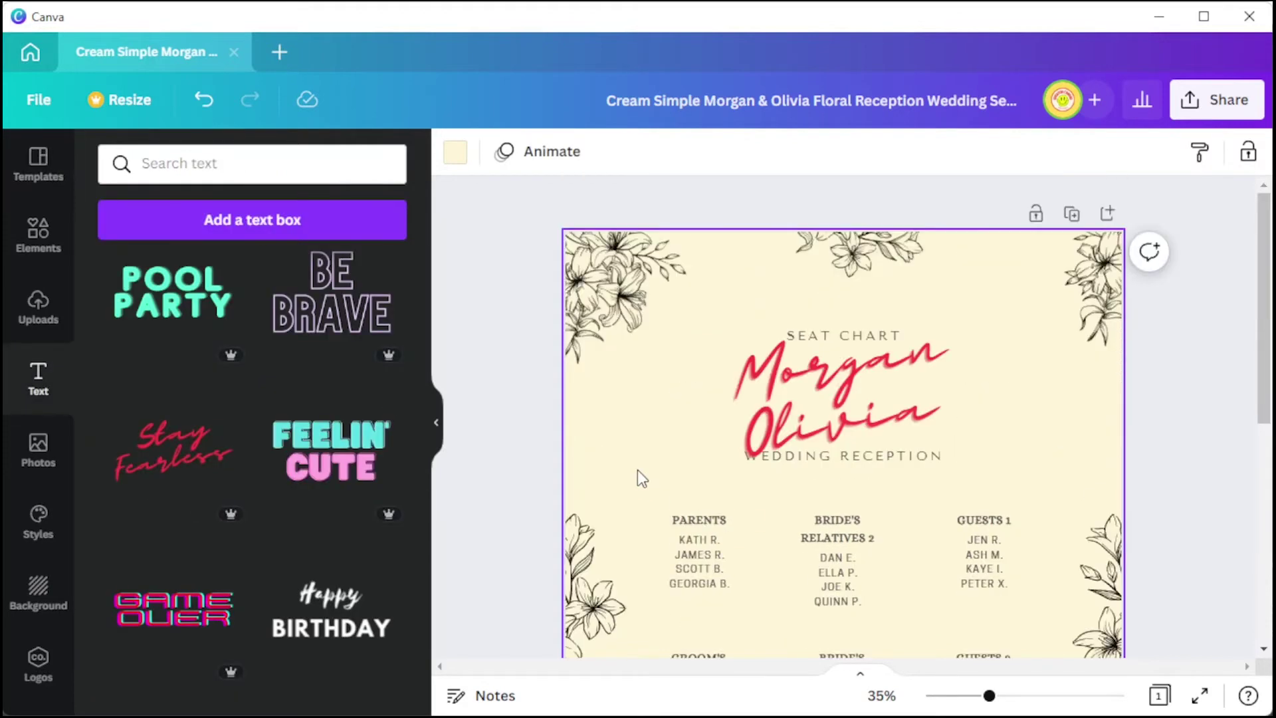
Step: Add a blank second page and place the leaf-shadow stock photo on it
left_click(38, 308)
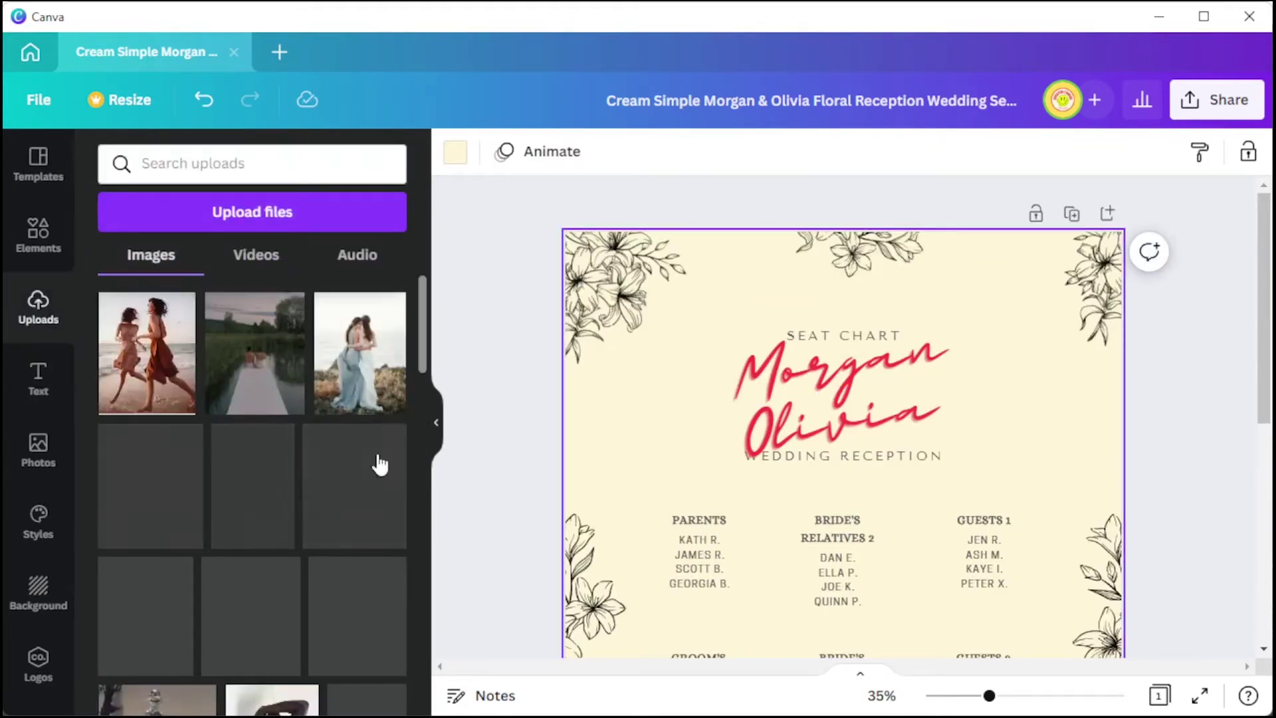
scroll(336, 512, "down", 3)
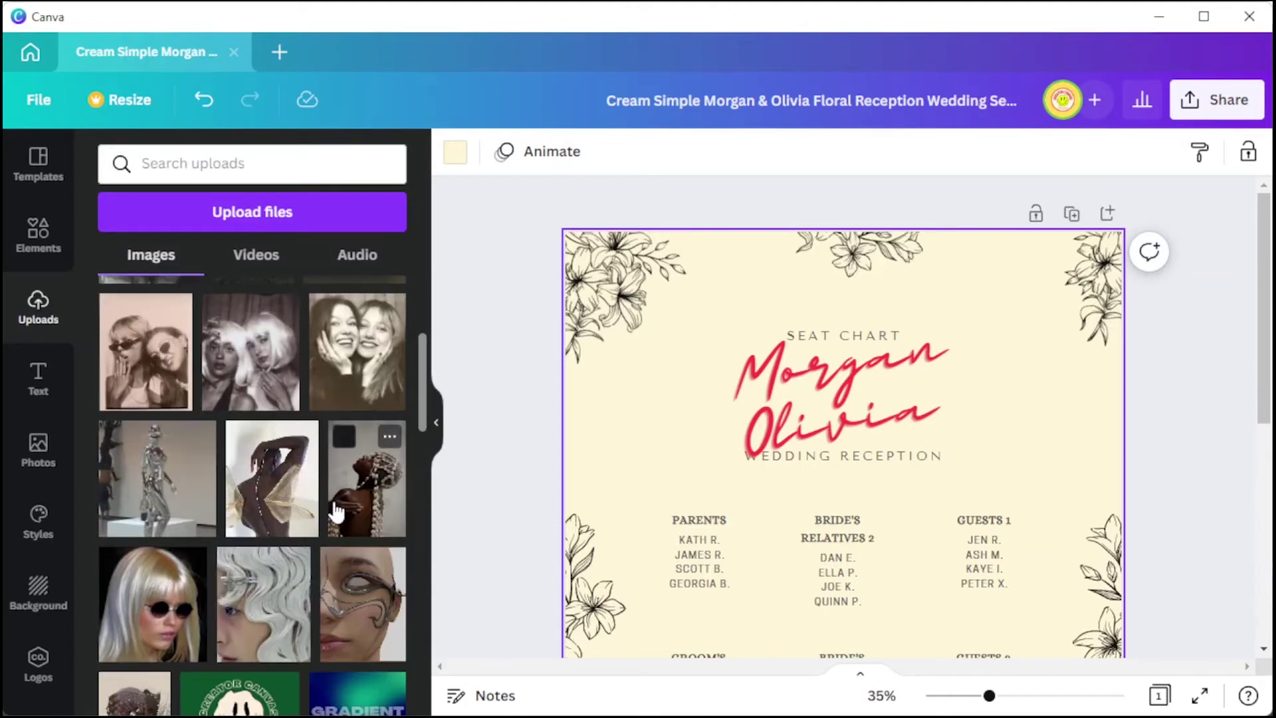
scroll(336, 512, "up", 3)
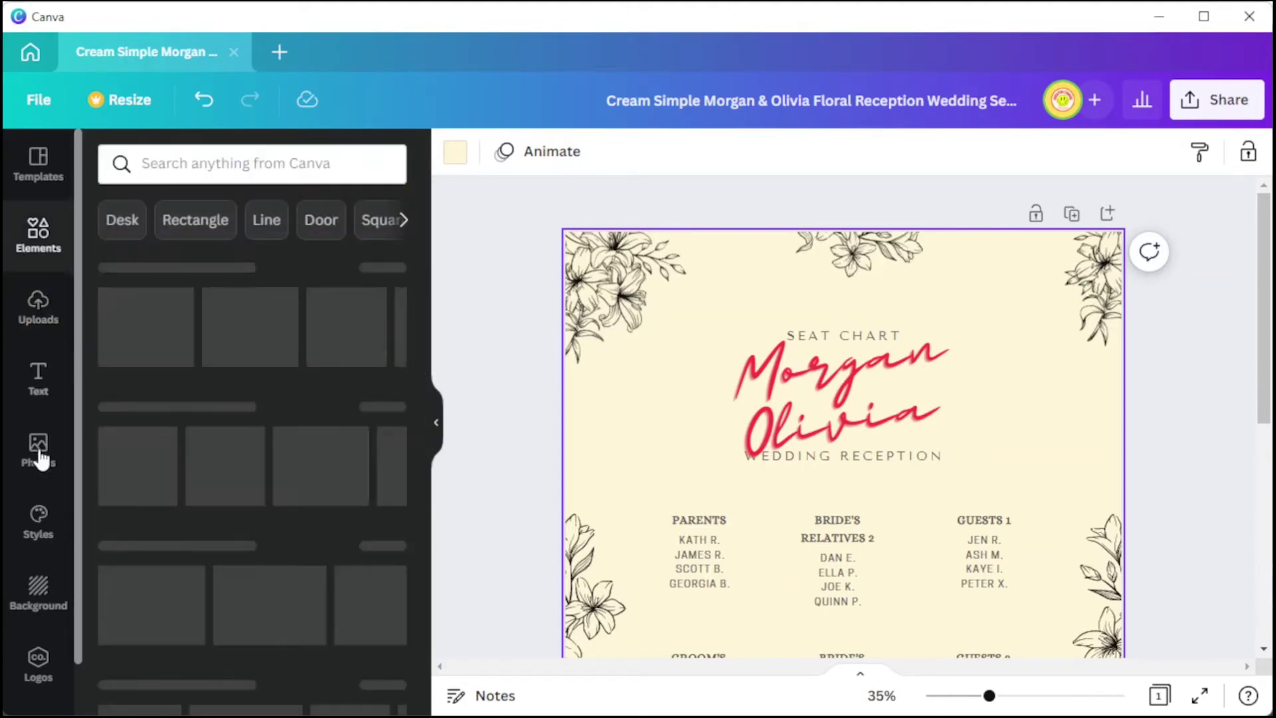
left_click(38, 454)
scroll(250, 448, "down", 5)
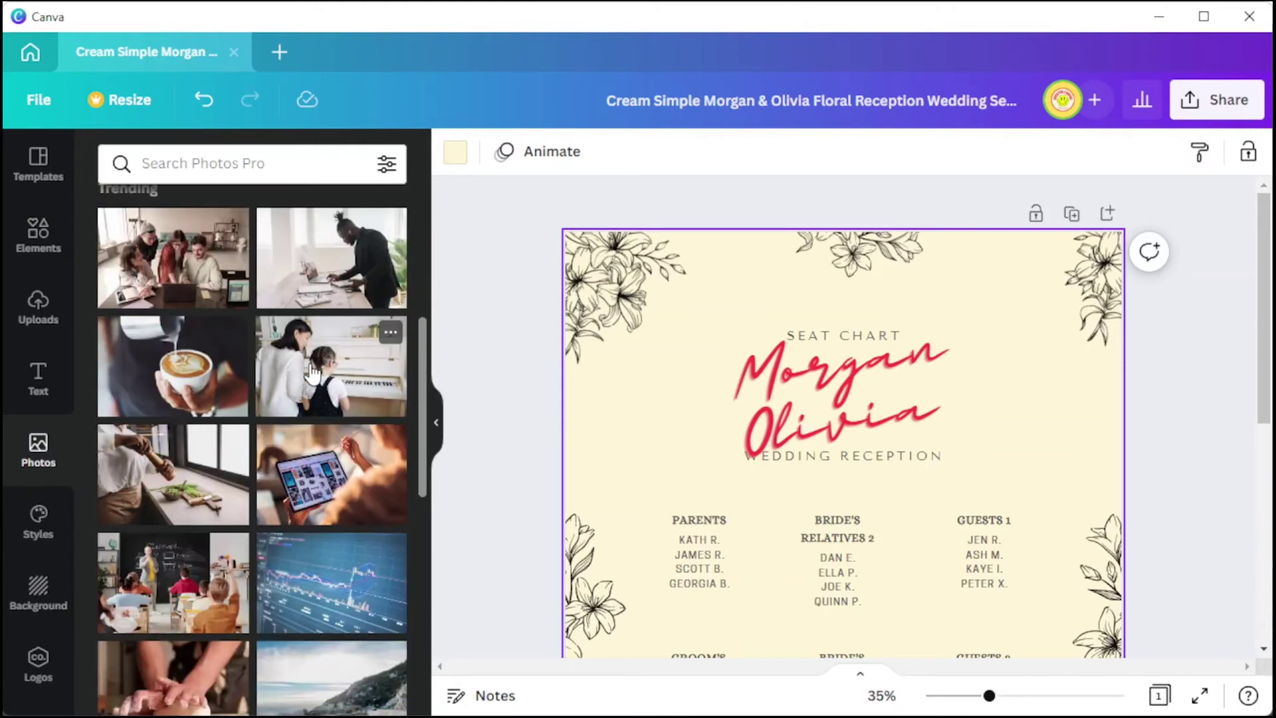
scroll(745, 541, "down", 5)
scroll(771, 578, "down", 3)
left_click(774, 594)
scroll(270, 470, "down", 3)
scroll(229, 449, "down", 3)
scroll(196, 432, "down", 3)
left_click(196, 432)
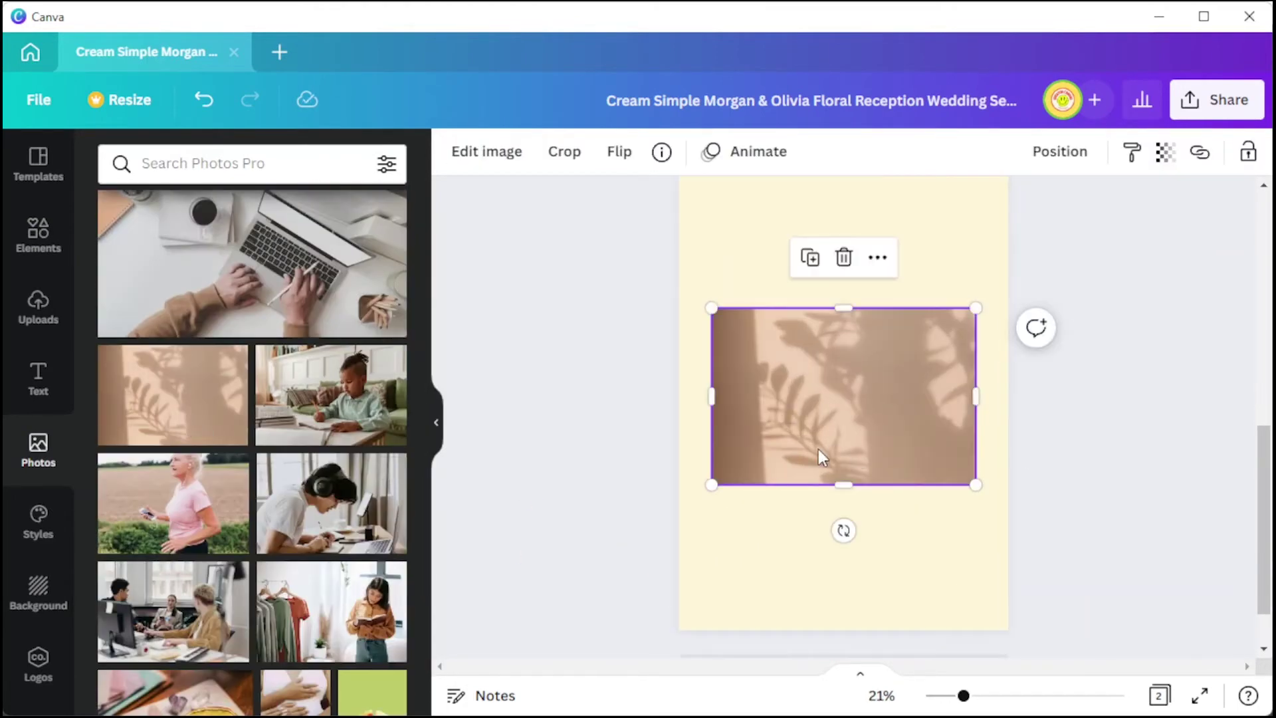
left_click(485, 154)
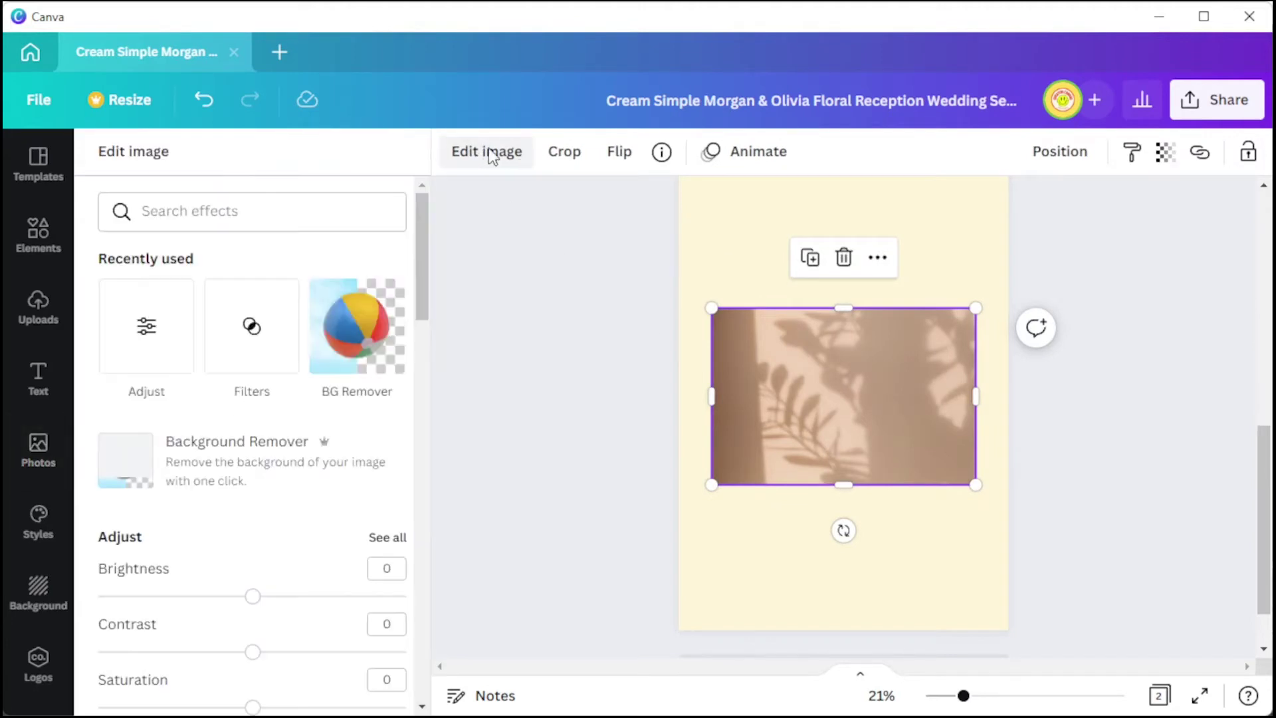
scroll(274, 488, "down", 2)
Step: Brighten the leaf photo, boost its contrast and saturation, and apply the Photogenic Fresco filter
mouse_move(269, 471)
left_mouse_down()
mouse_move(296, 467)
mouse_move(283, 472)
left_mouse_up()
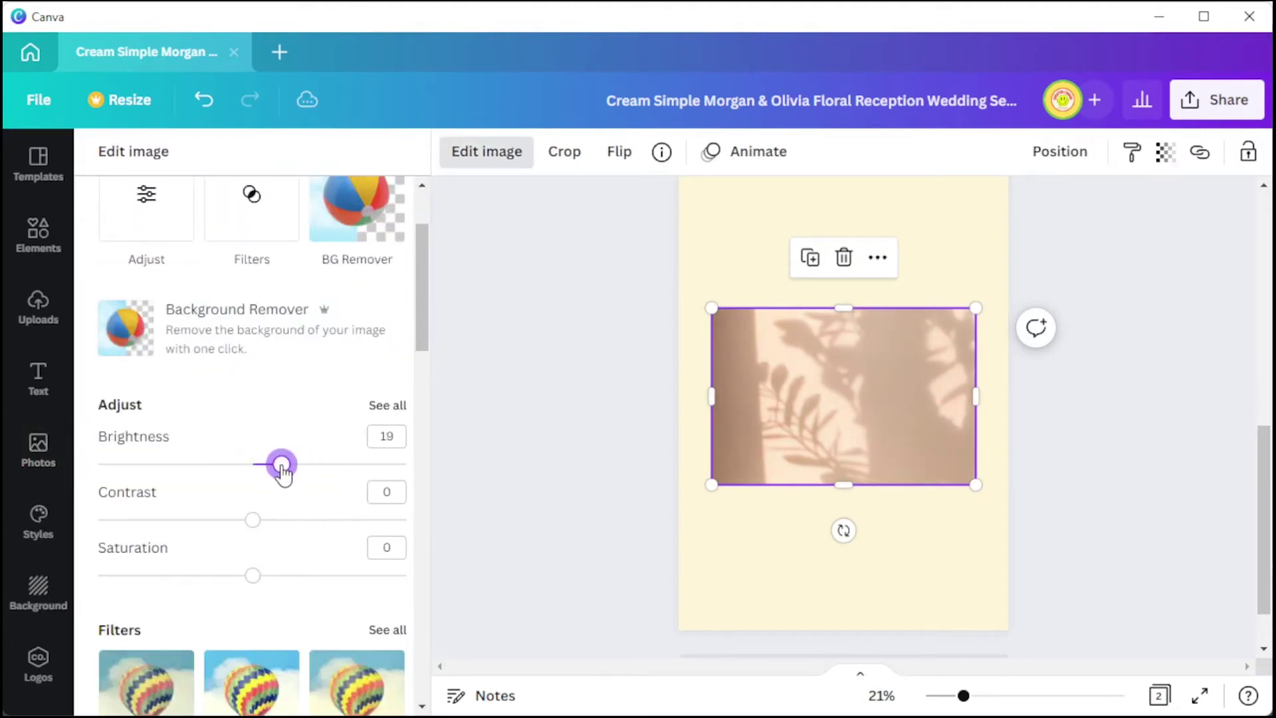
left_click_drag(253, 520, 299, 520)
left_click_drag(254, 577, 289, 579)
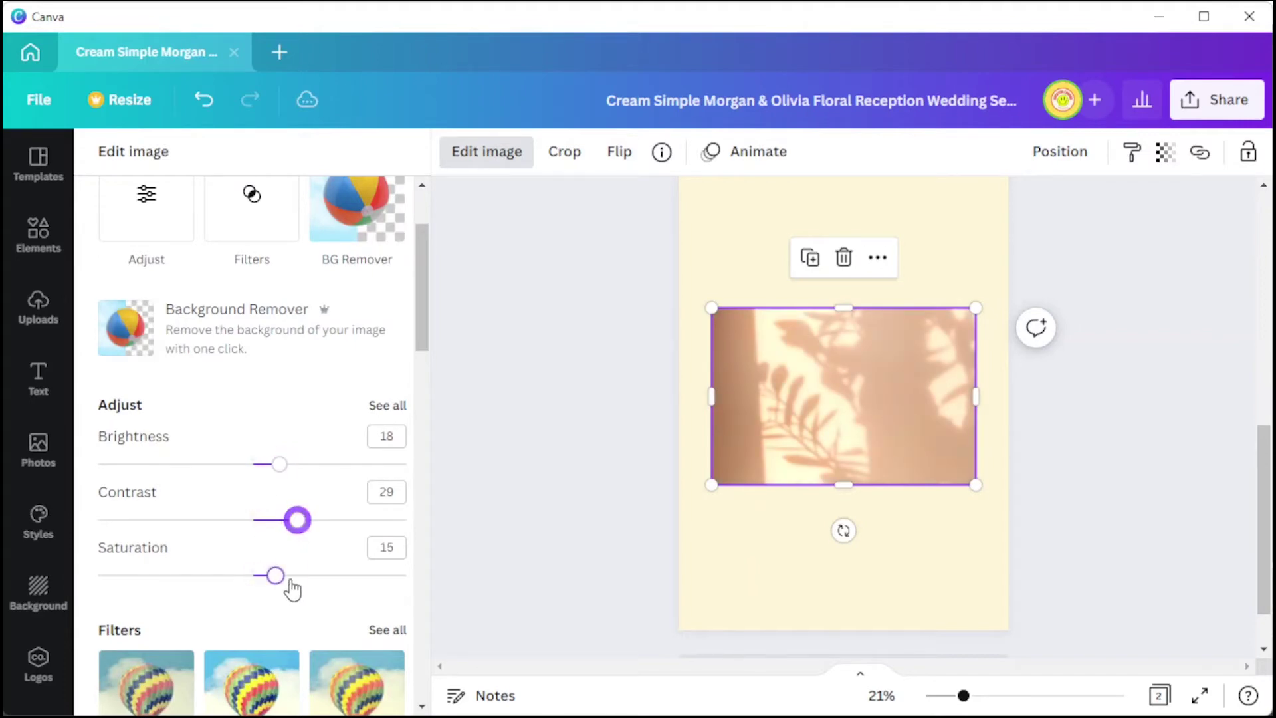
scroll(285, 589, "down", 4)
left_click(169, 526)
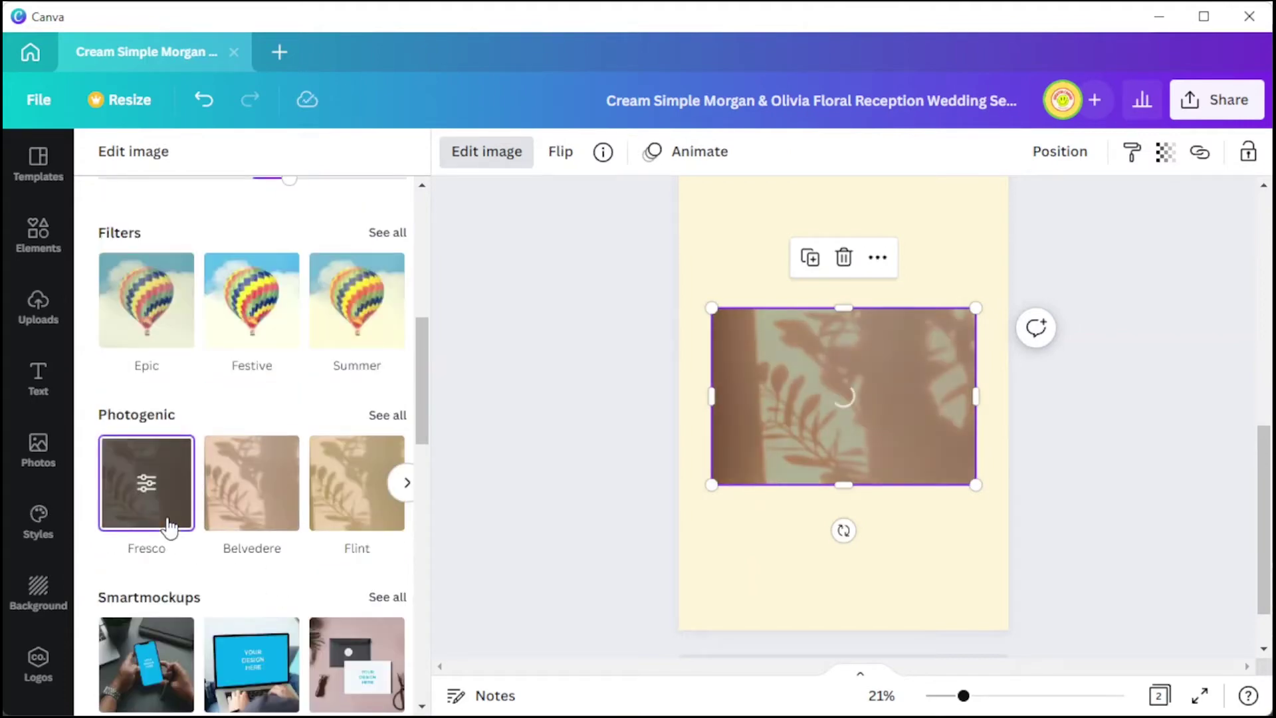
left_click(38, 238)
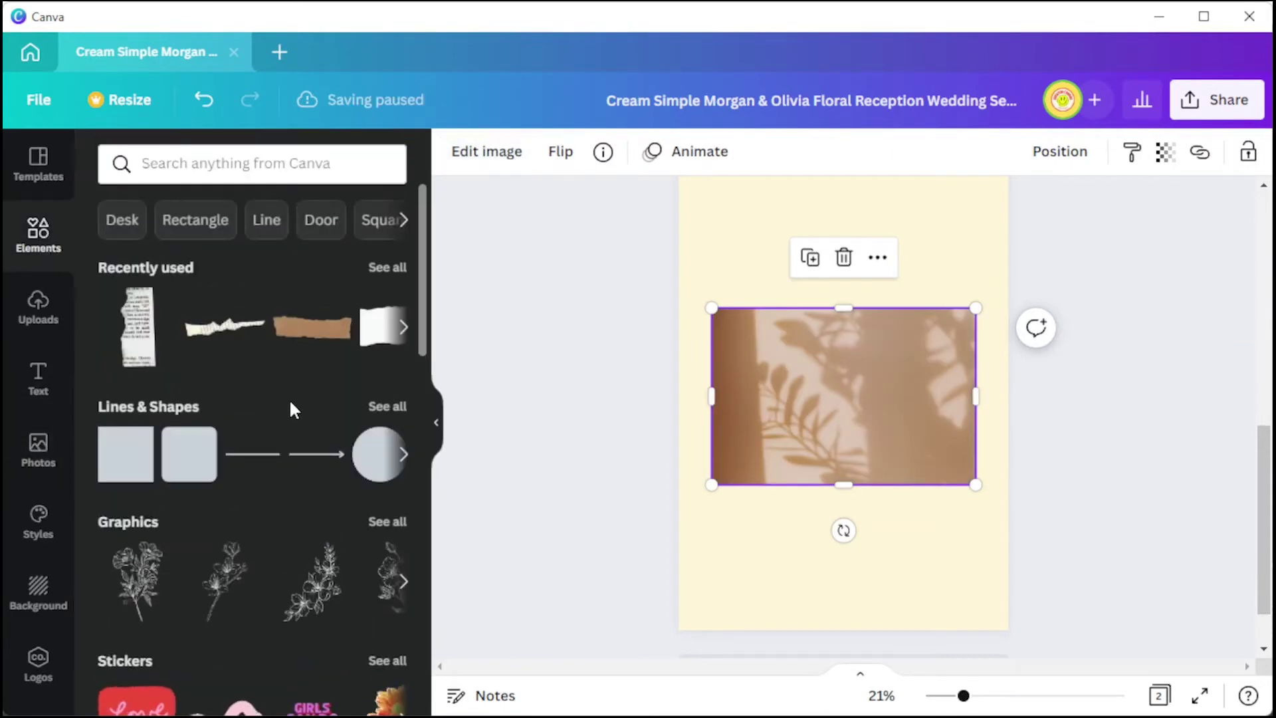
Step: Add two torn newspaper strips to the chart, shrinking the first one
left_click(138, 328)
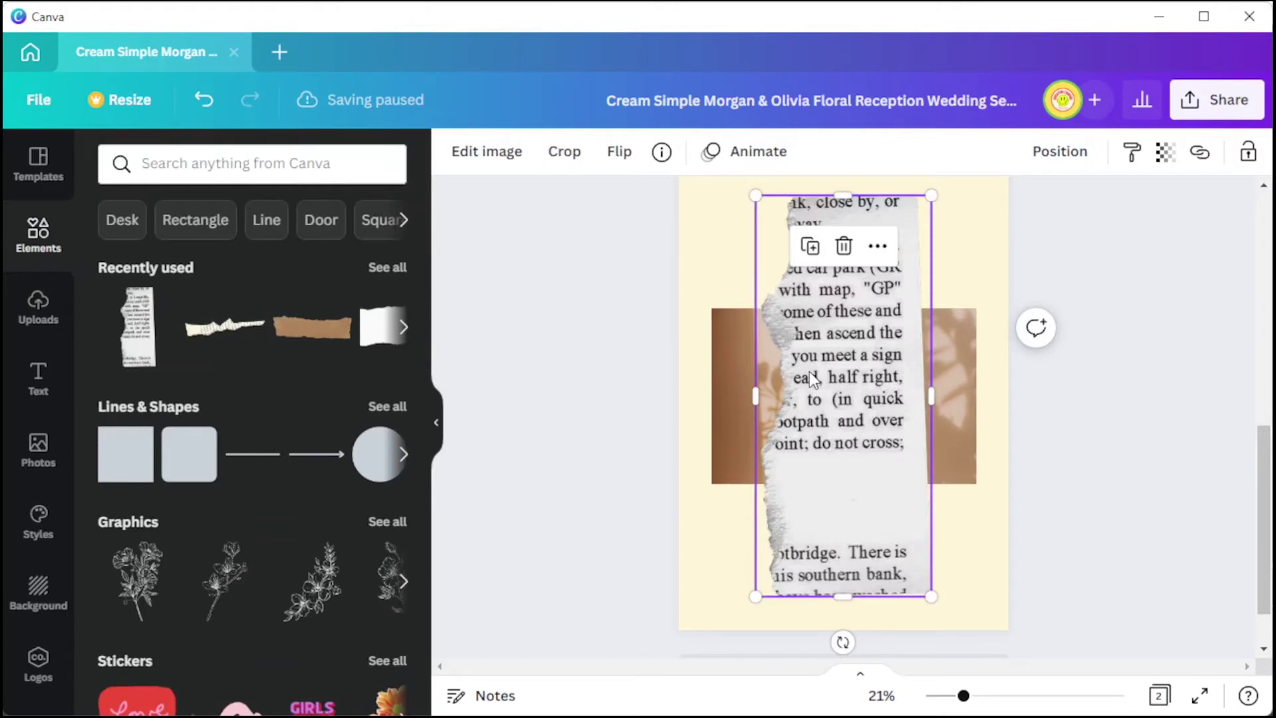
left_click_drag(930, 596, 829, 360)
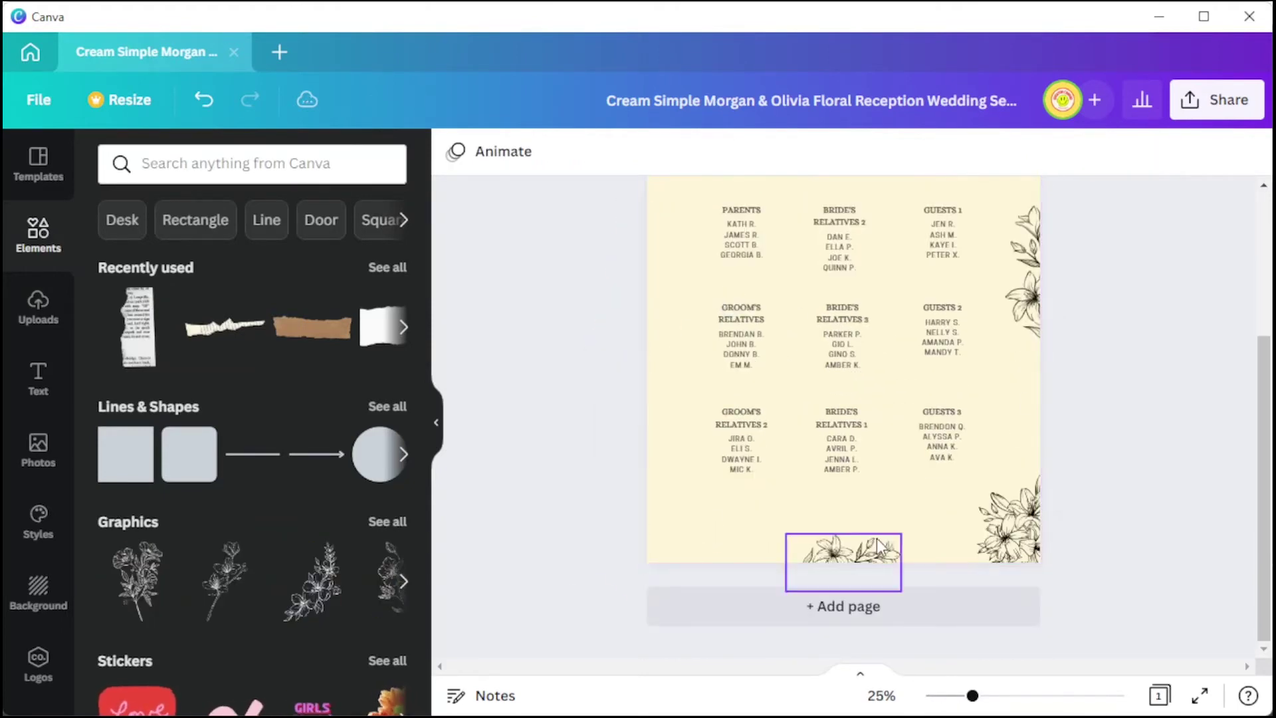
left_click(163, 337)
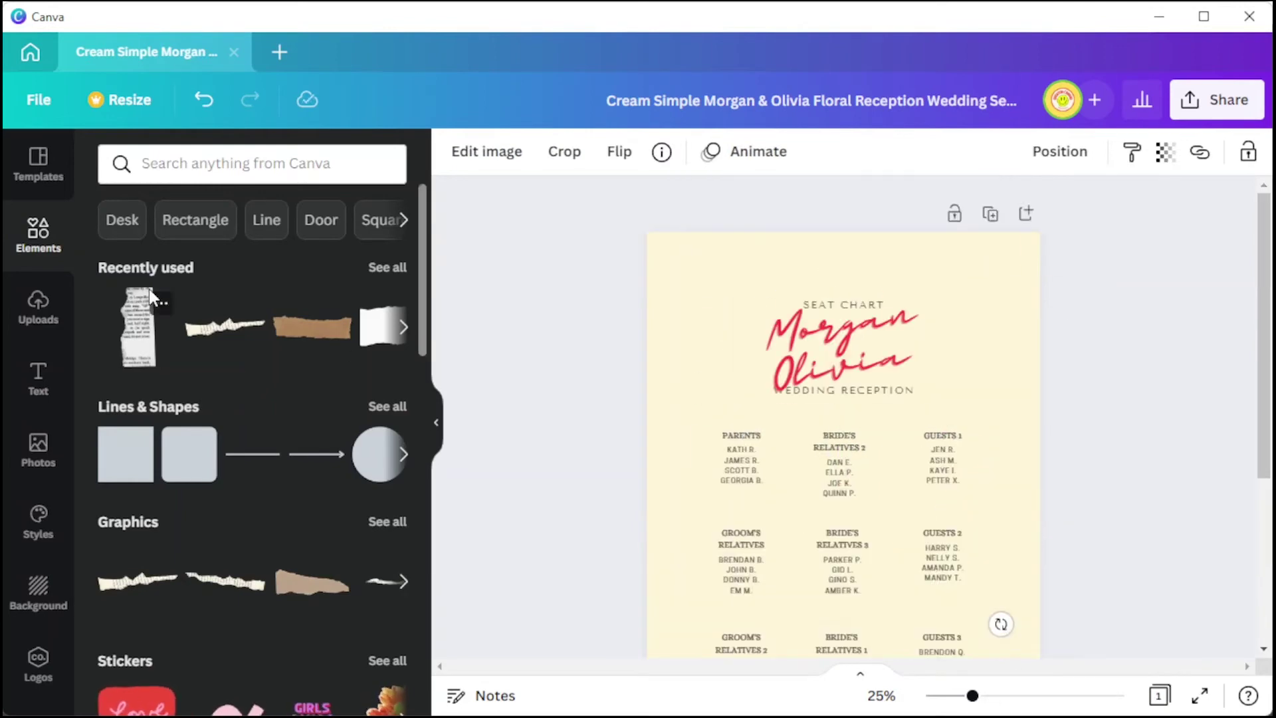
Step: Place a script '&' between Morgan and Olivia and turn the title gray
left_click(38, 379)
left_click(170, 449)
left_click_drag(843, 409, 842, 493)
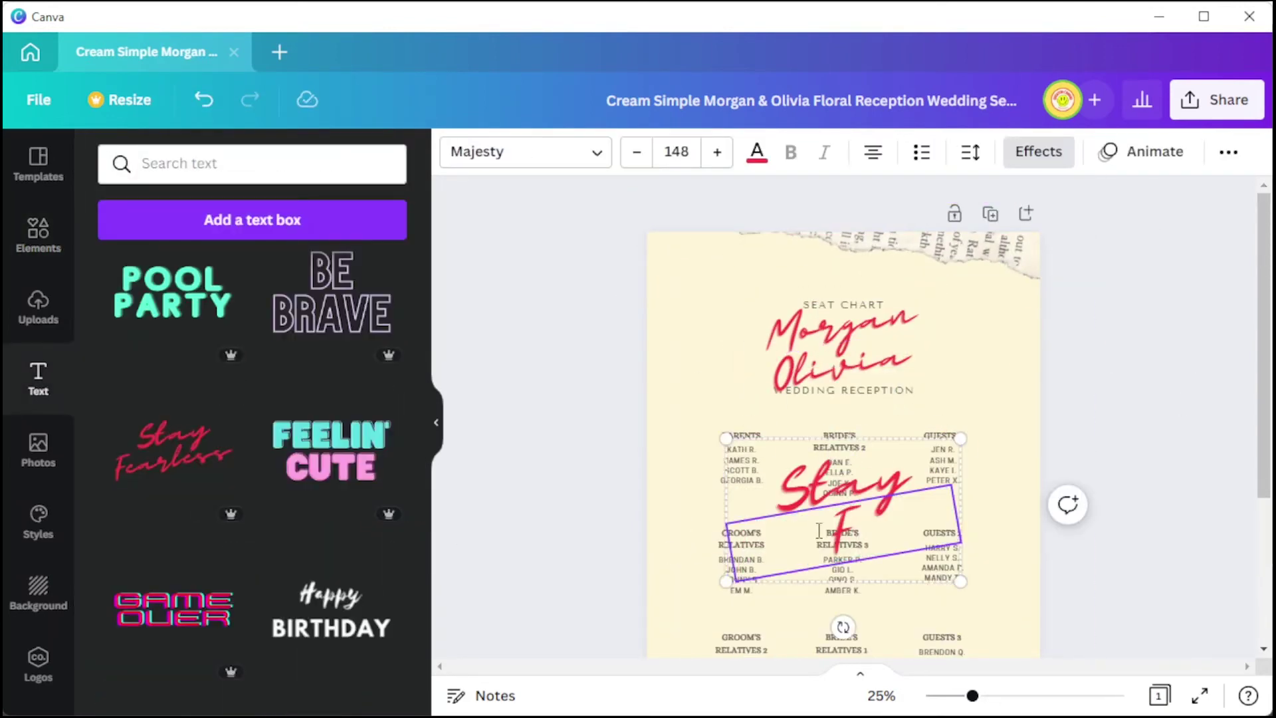
double_click(842, 484)
type("&")
left_click_drag(758, 548, 842, 329)
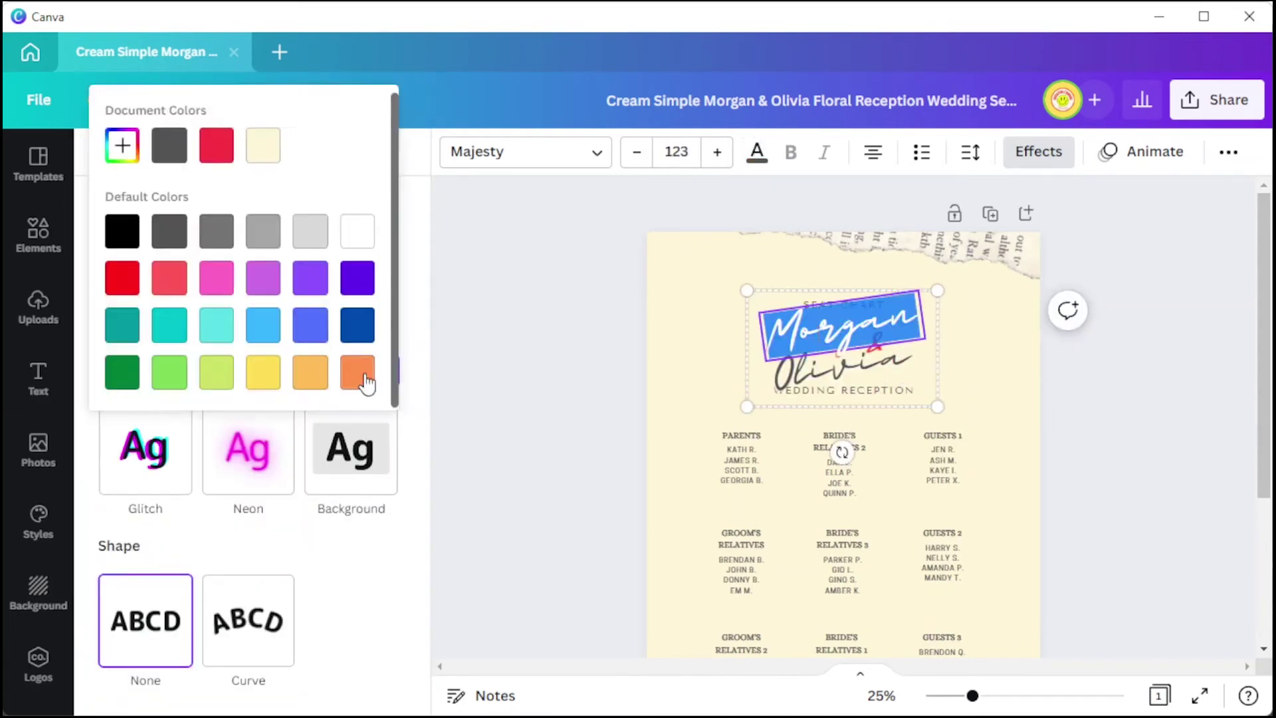
left_click(756, 151)
left_click(38, 234)
type("ripped paper")
Step: Add a ripped paper graphic along the page's top edge
key("Return")
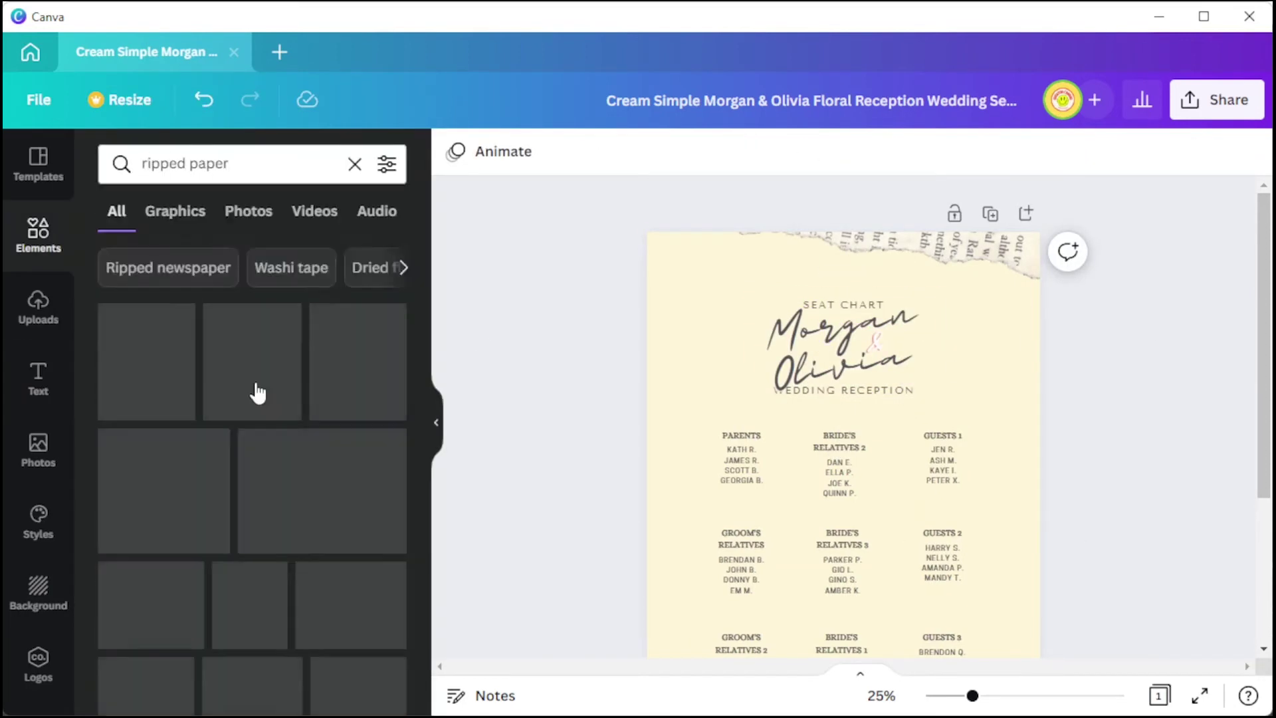
left_click(253, 349)
left_click_drag(843, 359, 897, 342)
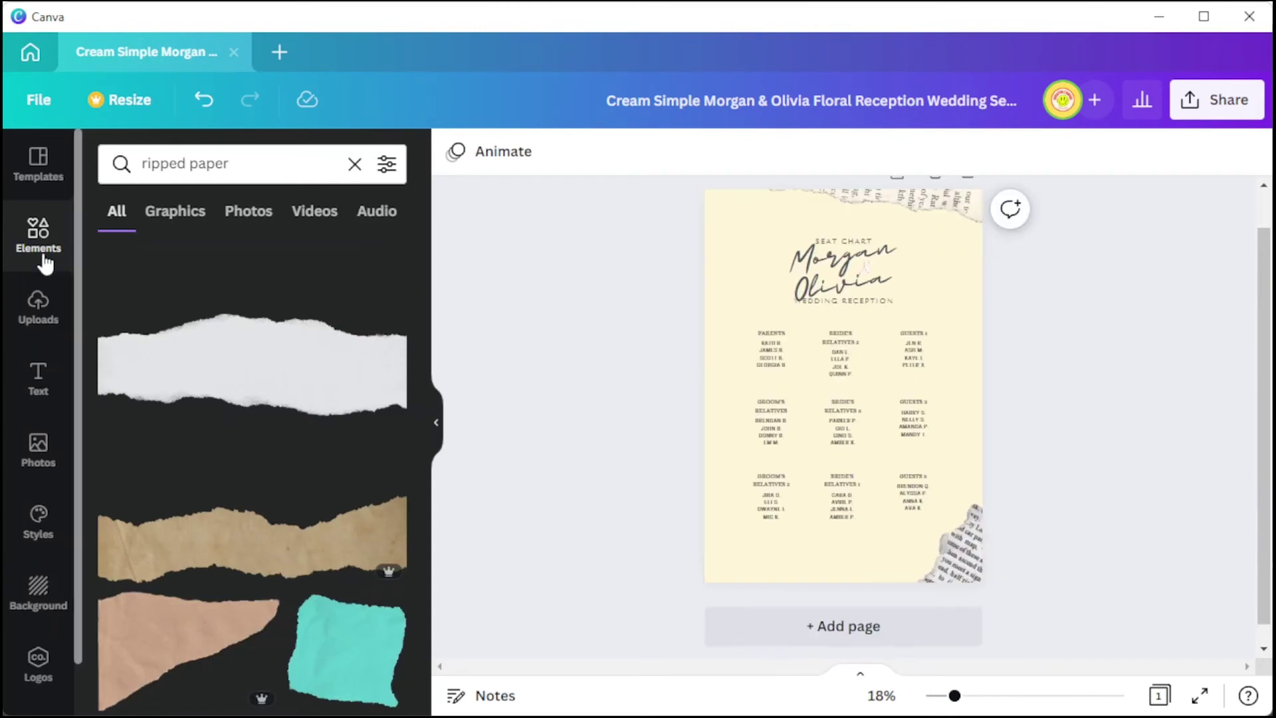
Step: Place line-drawn leaf graphics in the bottom-right and top-left corners
left_click(252, 163)
type("abstract")
left_click(214, 251)
scroll(336, 456, "down", 5)
left_click(399, 389)
left_click(445, 371)
left_click_drag(732, 578, 908, 569)
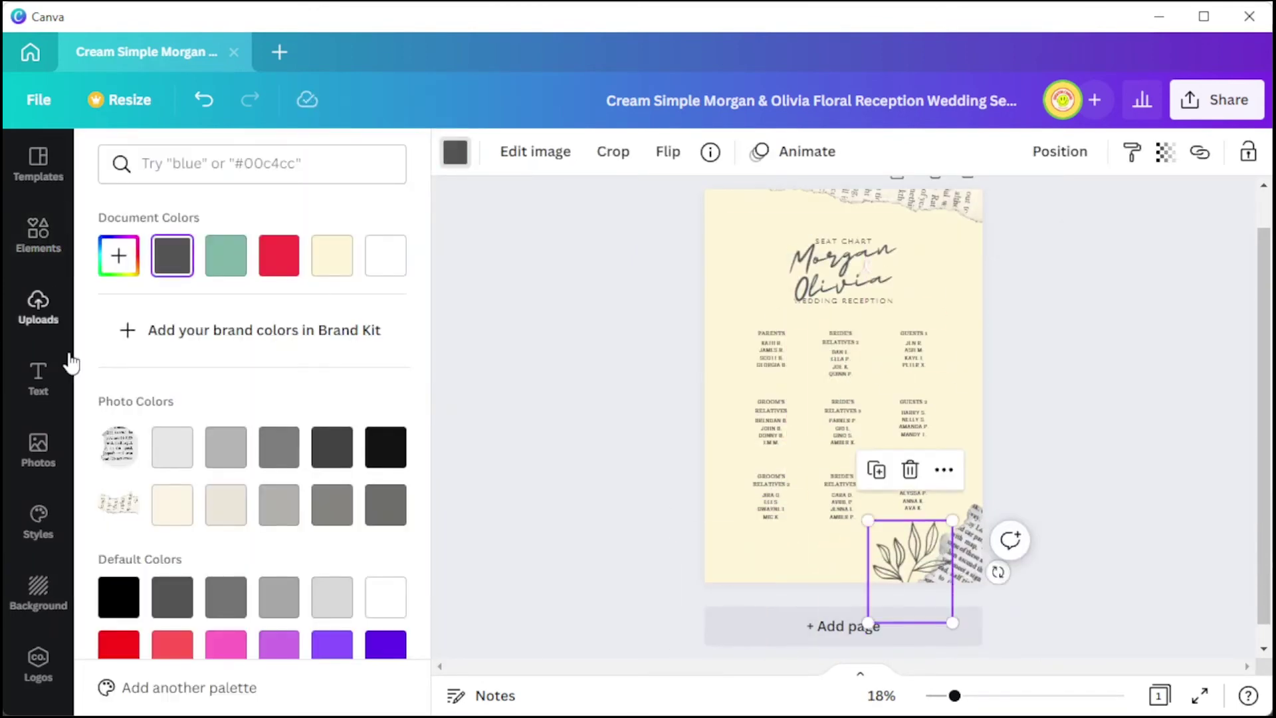
left_click(286, 442)
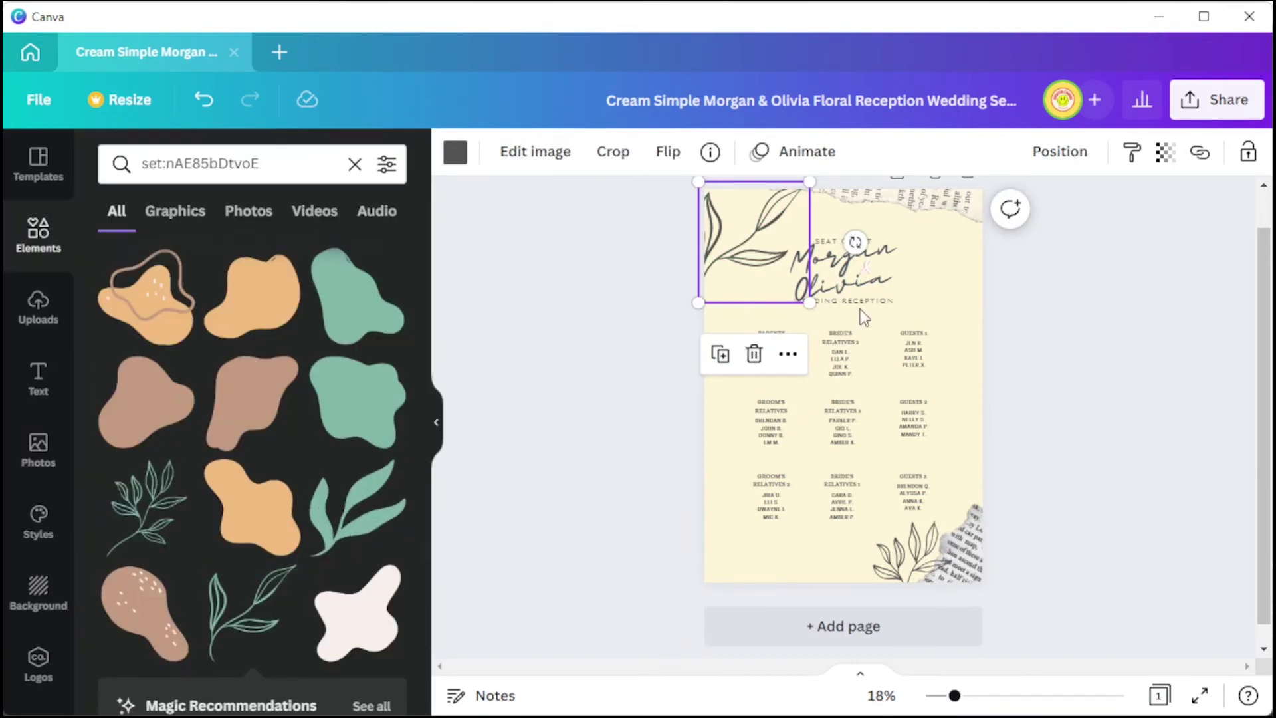
Step: Search 'leaves' and add a recoloured, rotated leaf sprig at the lower-left corner
left_click(253, 162)
type("leaves")
key("Return")
left_click(143, 355)
left_click(455, 150)
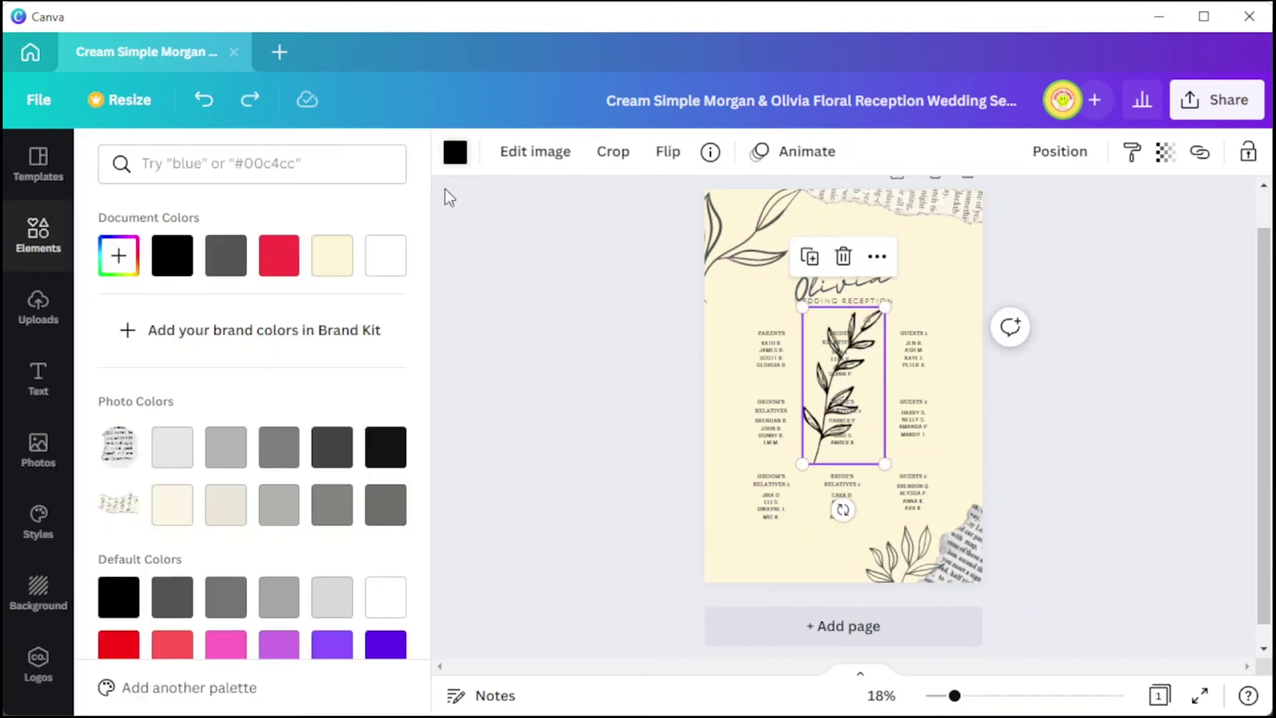
left_click_drag(845, 385, 754, 529)
left_click_drag(727, 610, 688, 598)
left_click(39, 236)
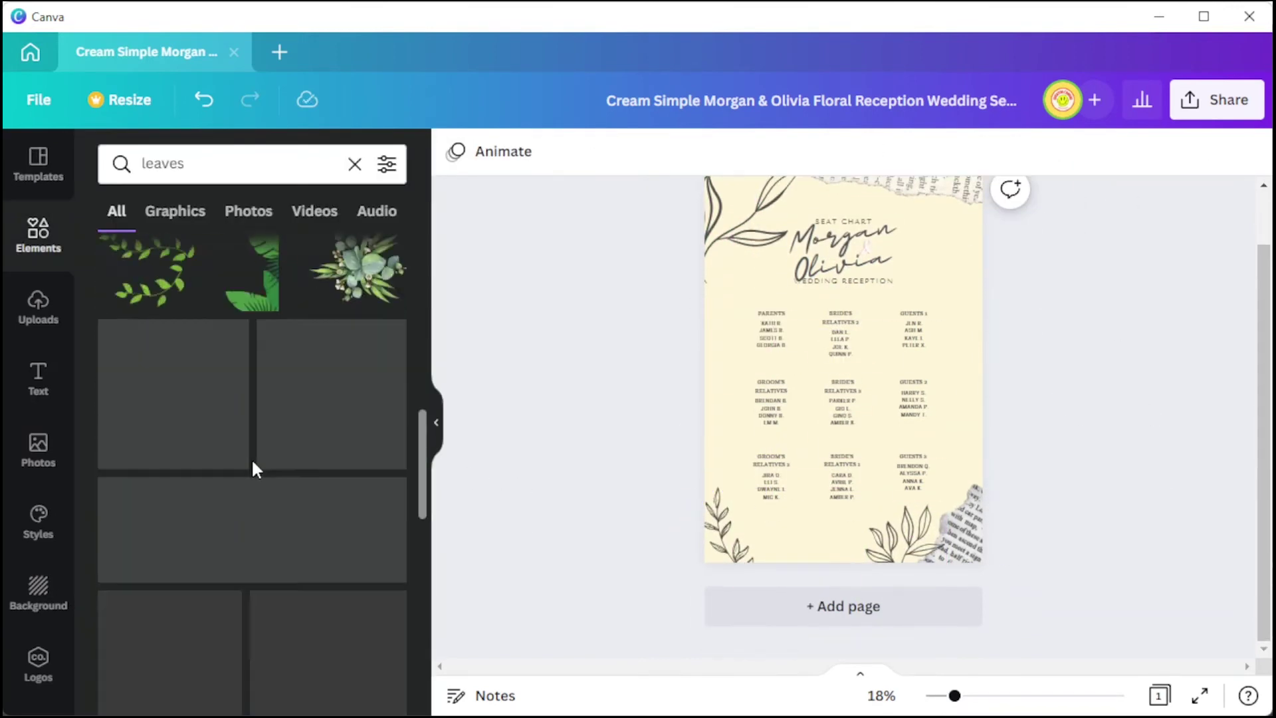
left_click(432, 419)
scroll(861, 416, "up", 1)
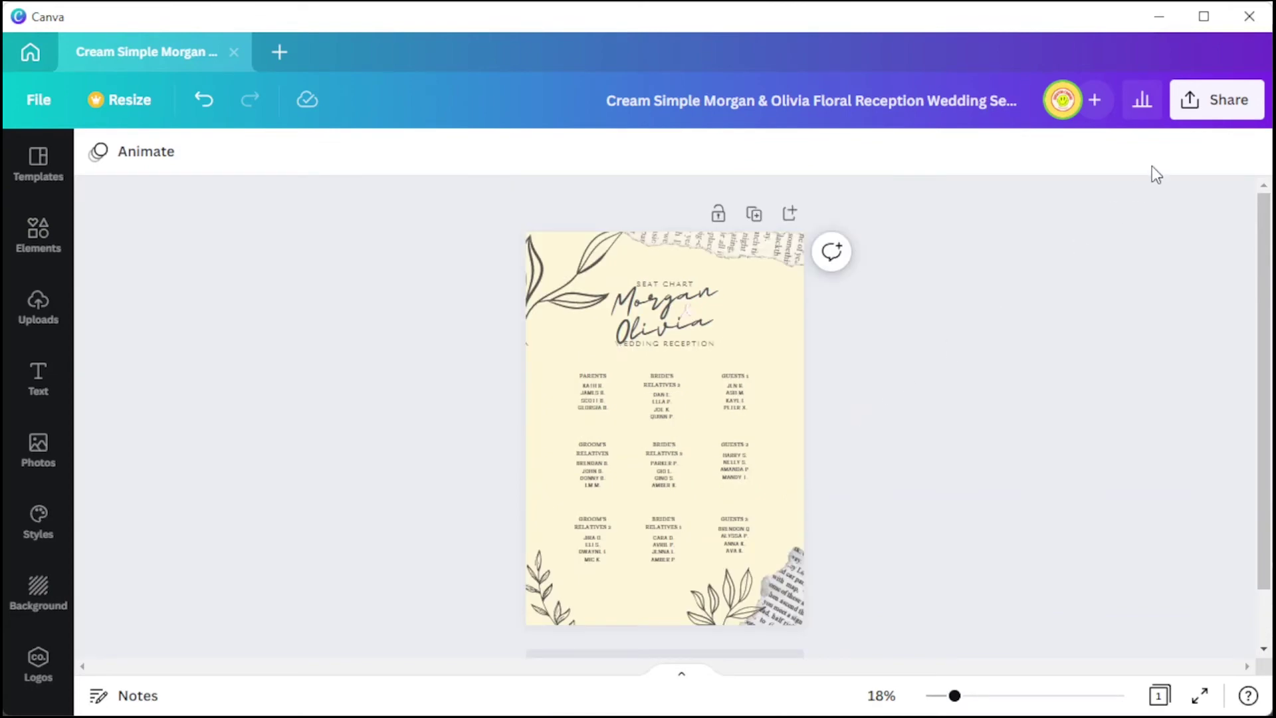
left_click(1189, 105)
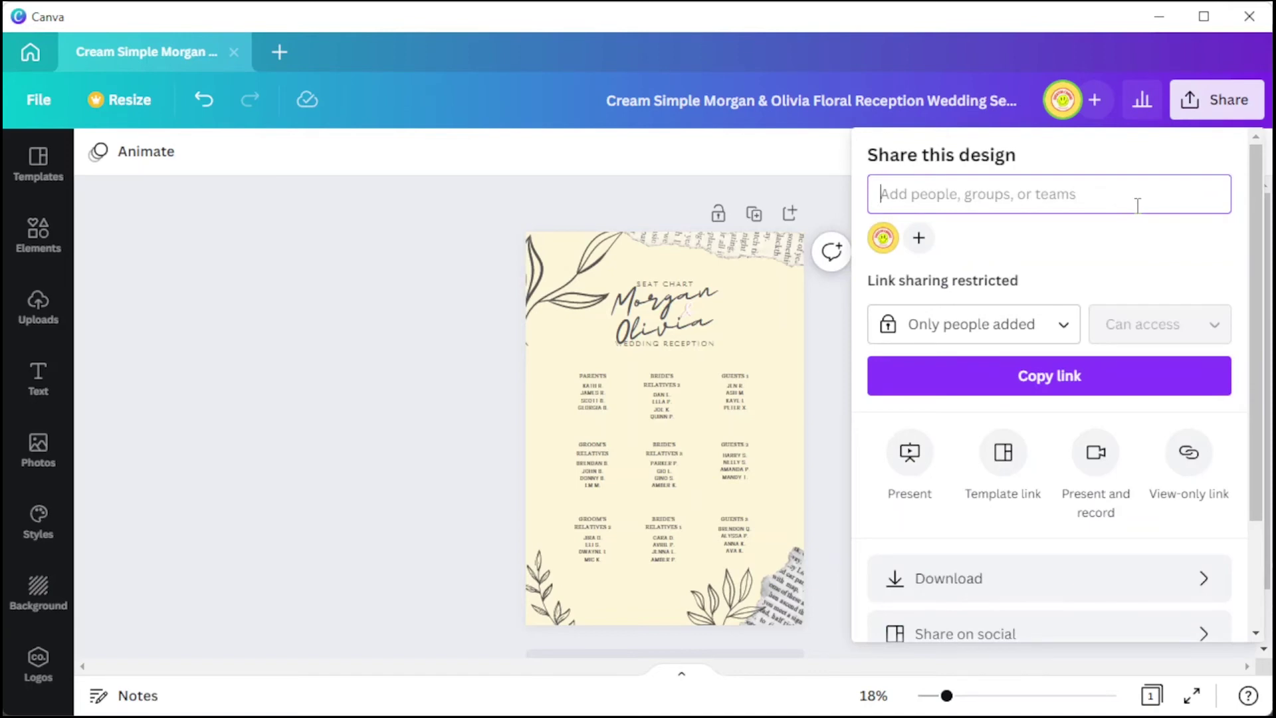
type("collaborator@email")
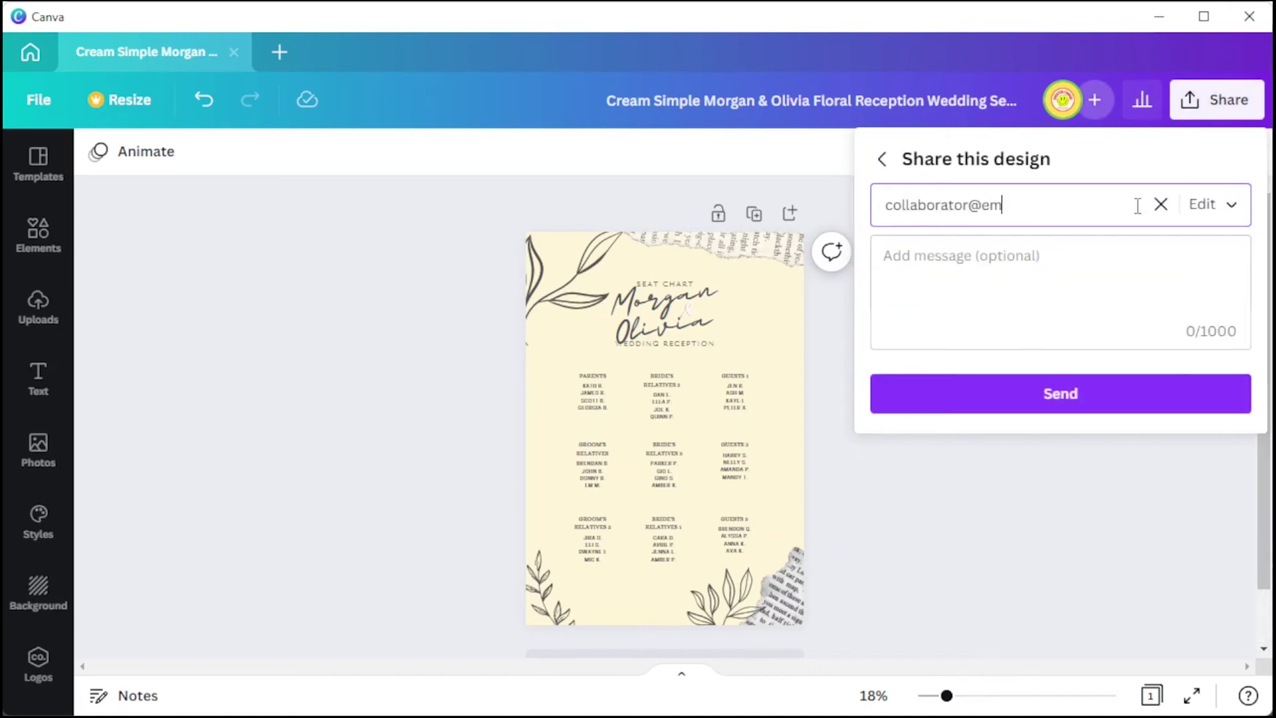
type(".com")
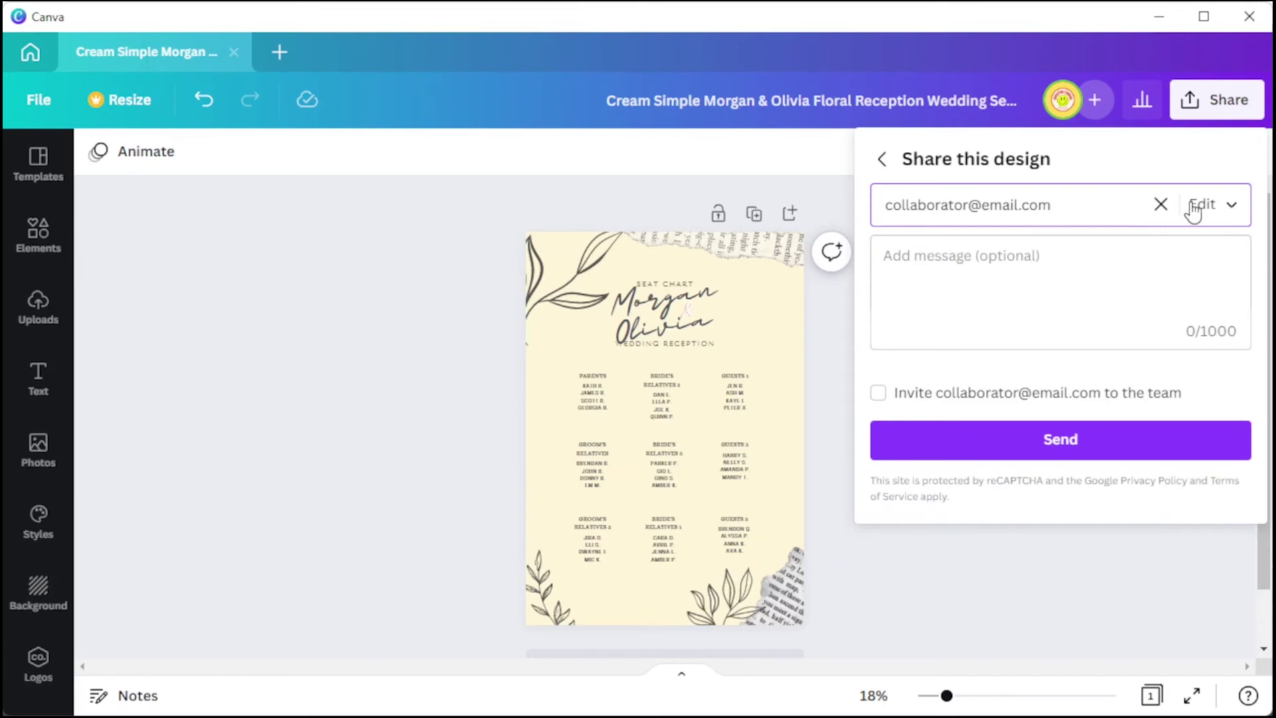
left_click(1193, 209)
left_click(1191, 245)
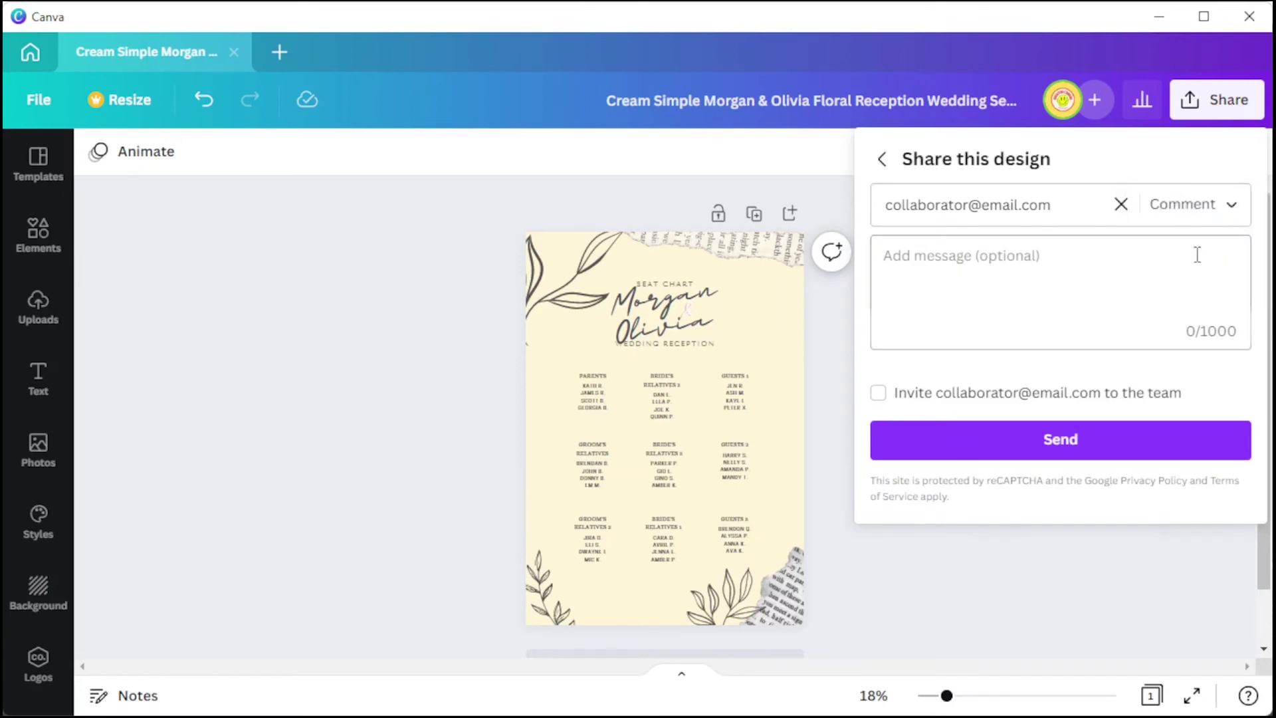
left_click(1191, 204)
left_click(1176, 245)
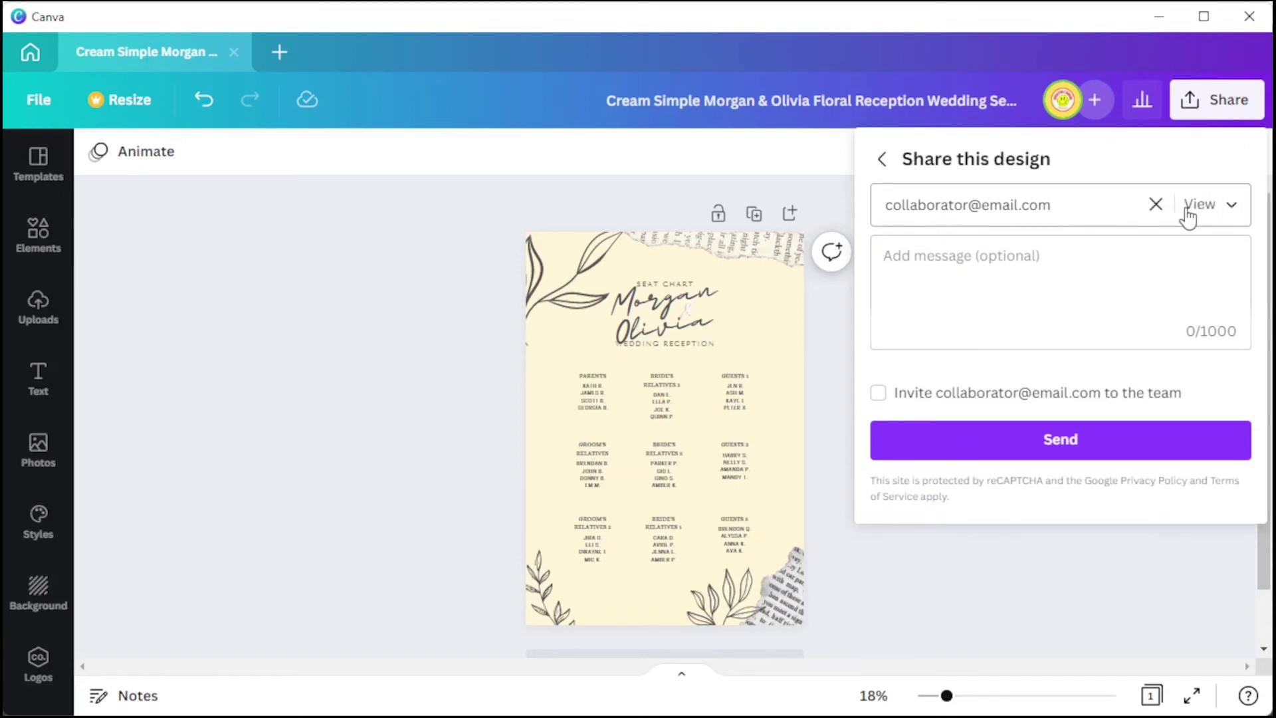
left_click(1186, 207)
left_click(1181, 127)
left_click(1153, 584)
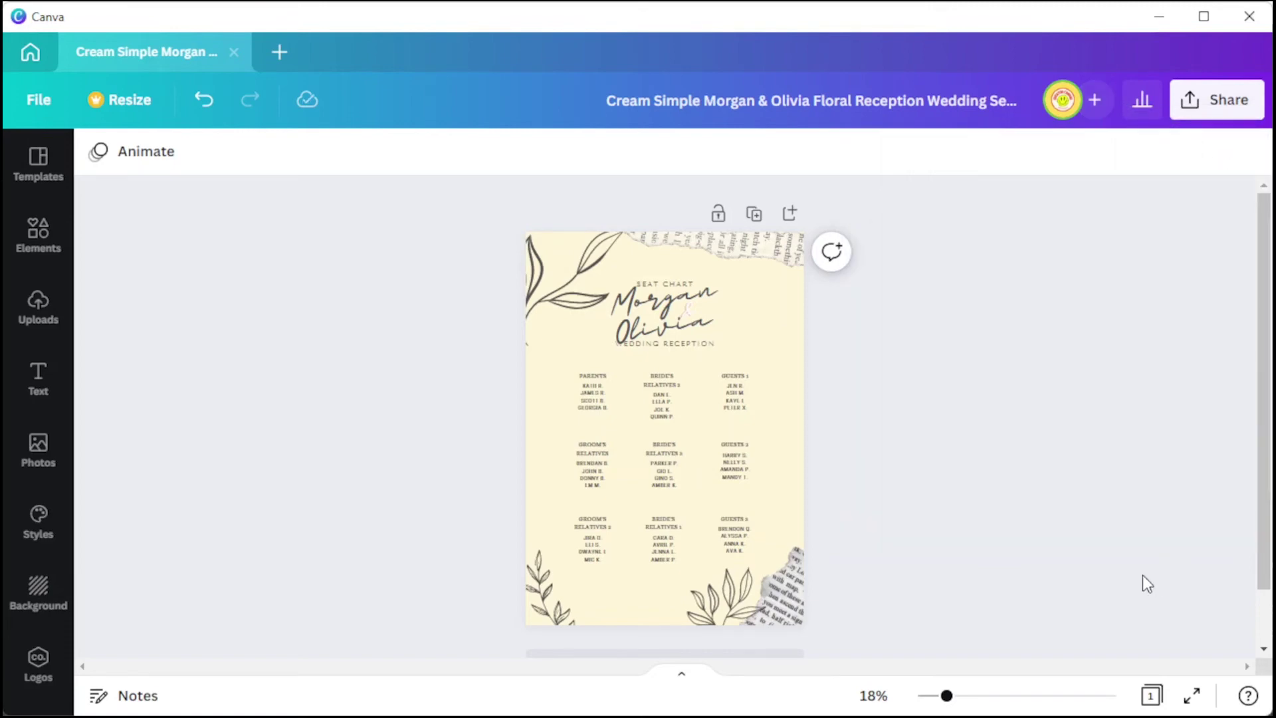
Step: Download the seating chart with PNG kept as the file type
left_click(1224, 115)
scroll(1030, 439, "down", 2)
left_click(1092, 436)
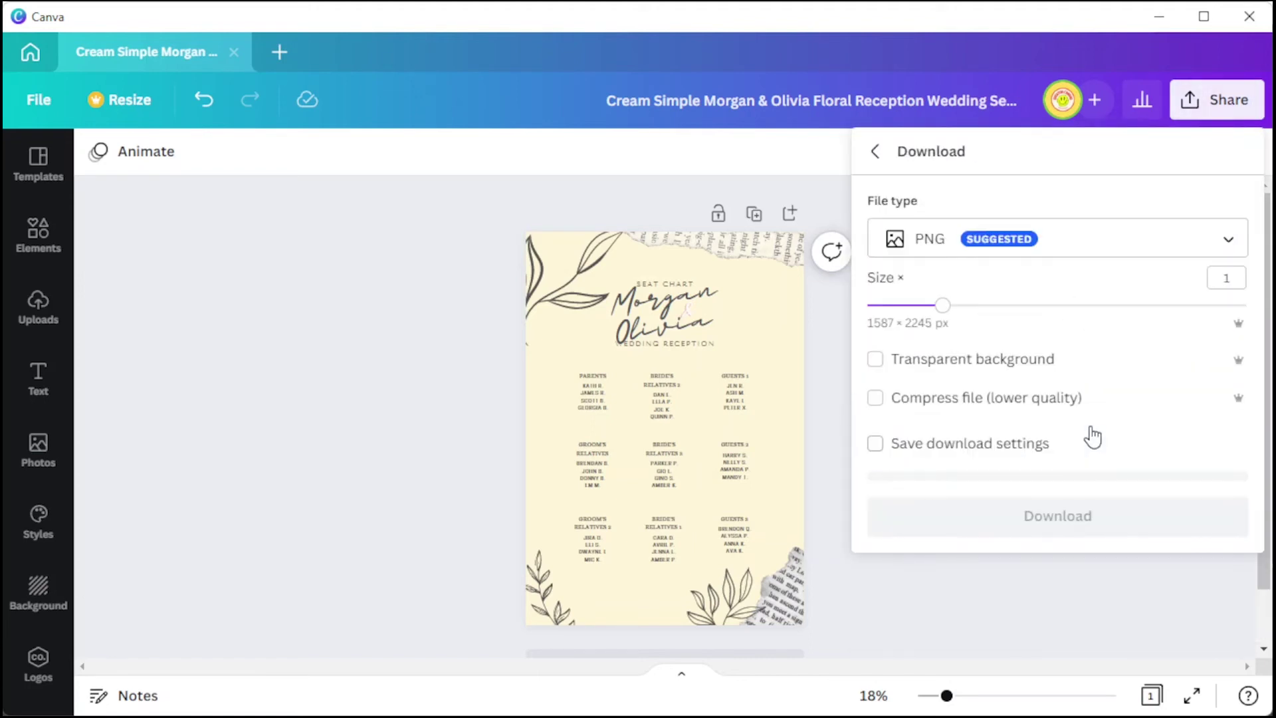
left_click(1036, 258)
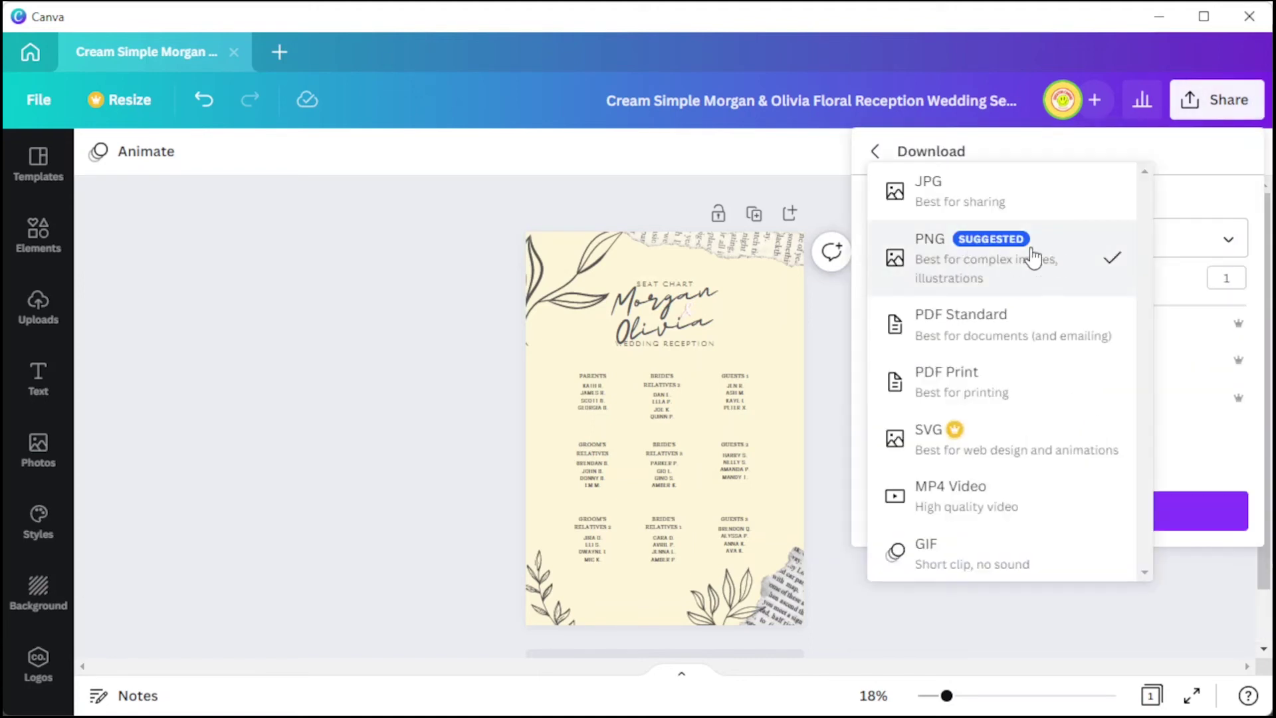
left_click(1036, 258)
left_click(998, 516)
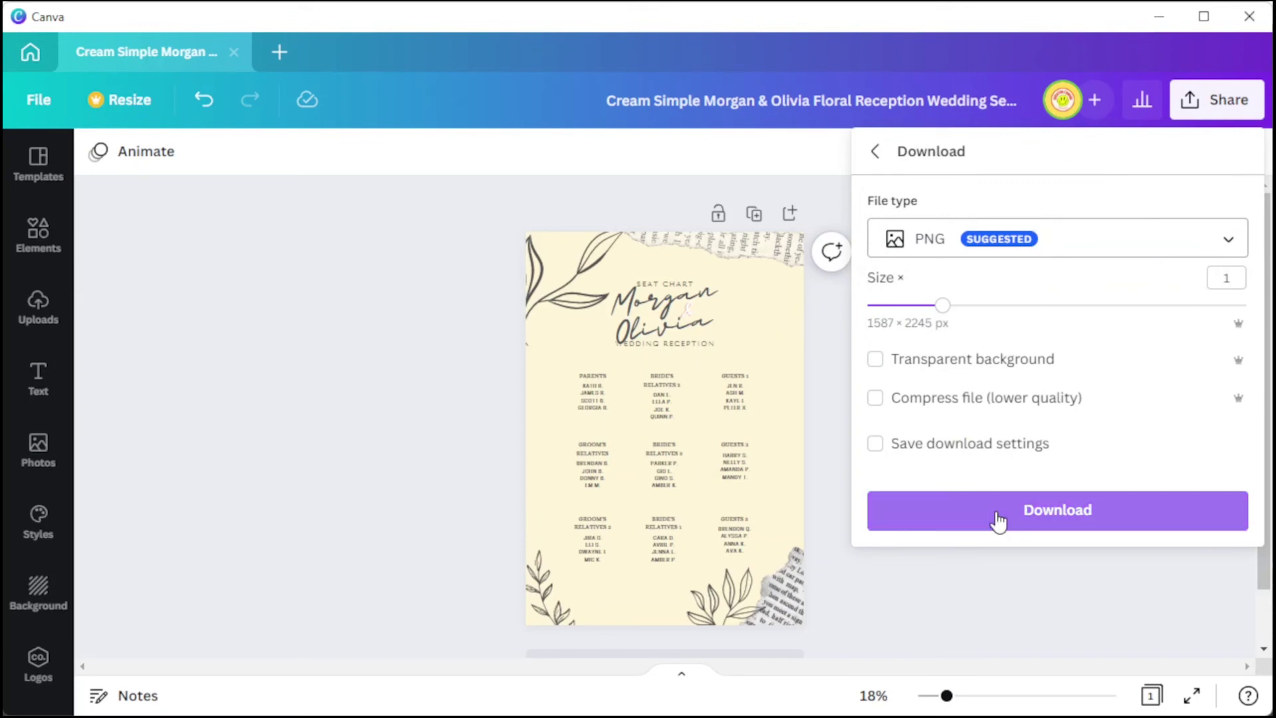